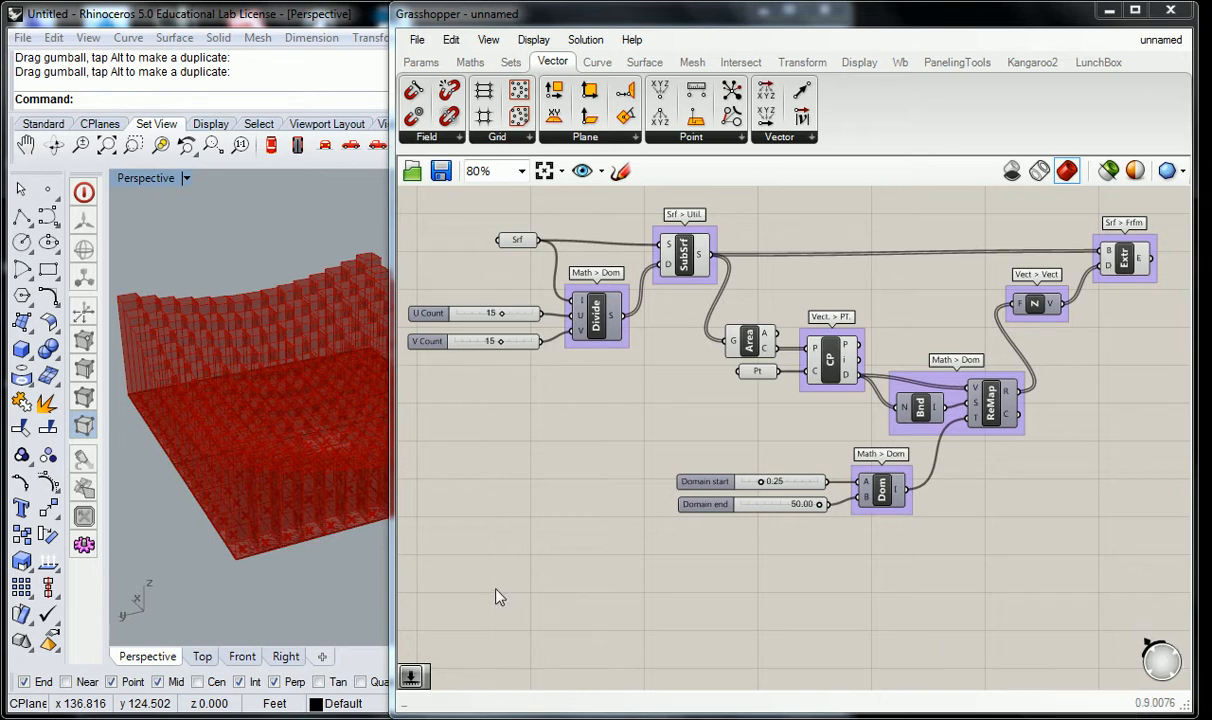
- Narrow the Grasshopper window to reveal more of the Rhino viewport and place a Mesh Colours component beyond the Extrude component
left_click_drag(390, 536, 499, 535)
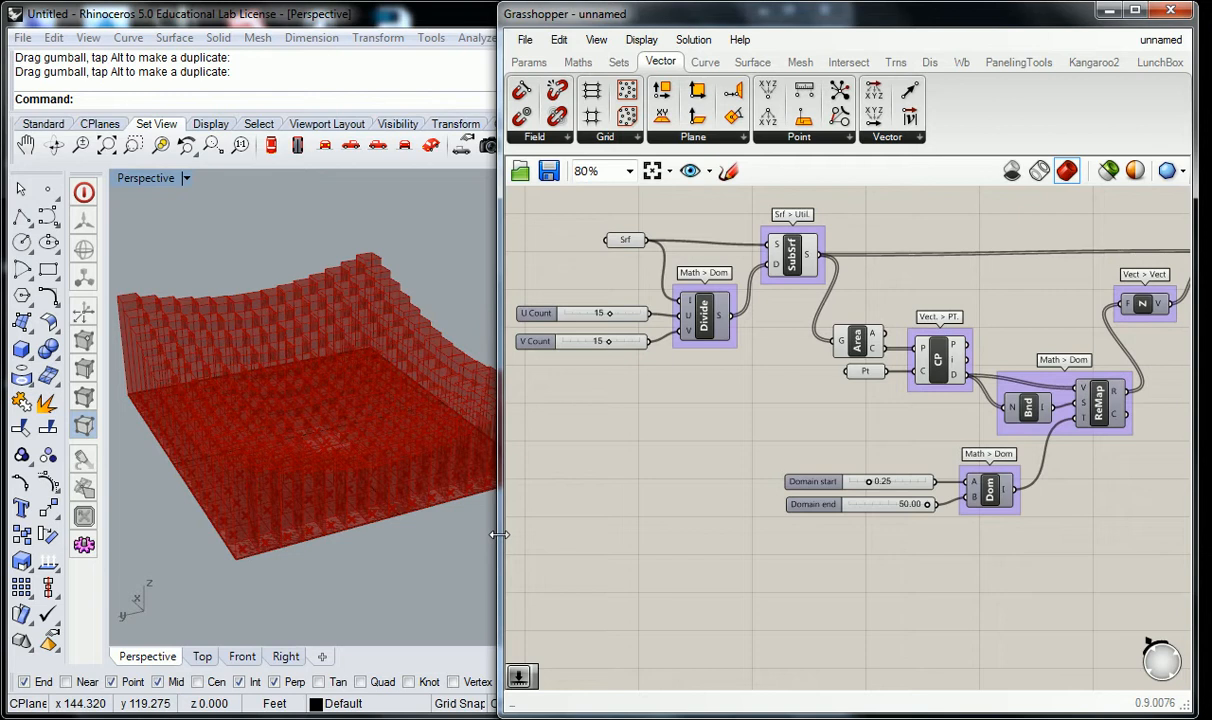
right_click_drag(968, 368, 681, 368)
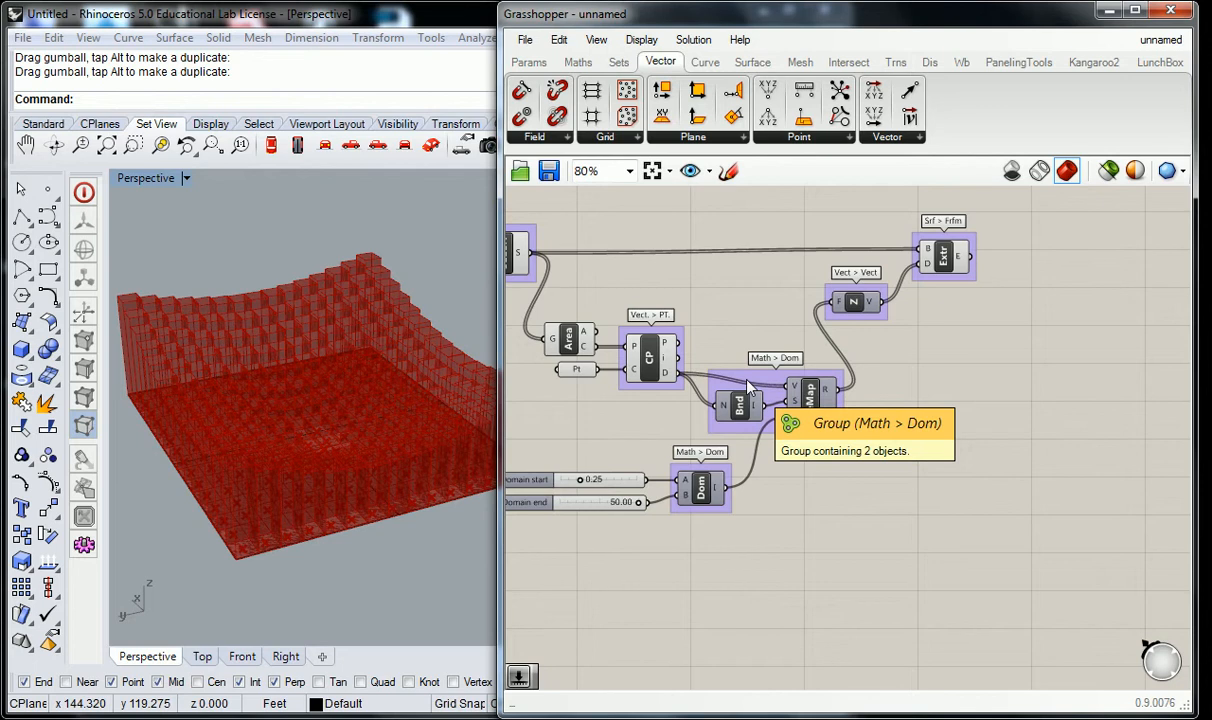
scroll(890, 345, "down", 3)
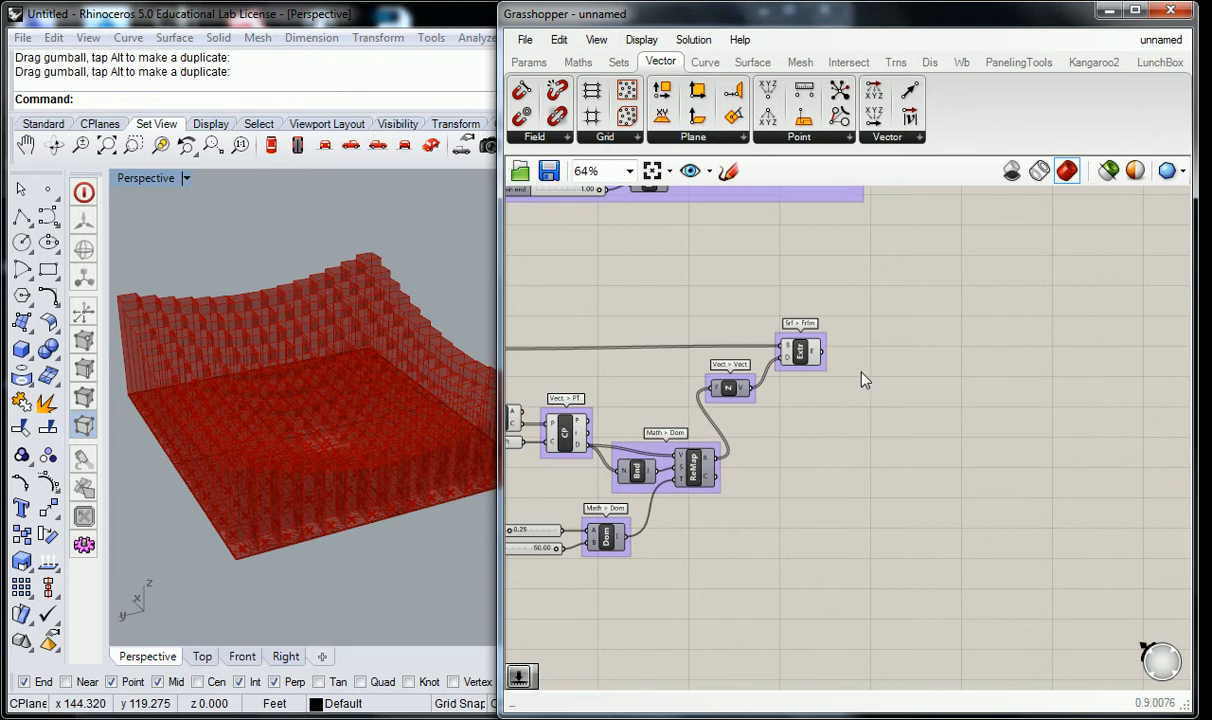
right_click_drag(862, 380, 826, 380)
left_click(804, 64)
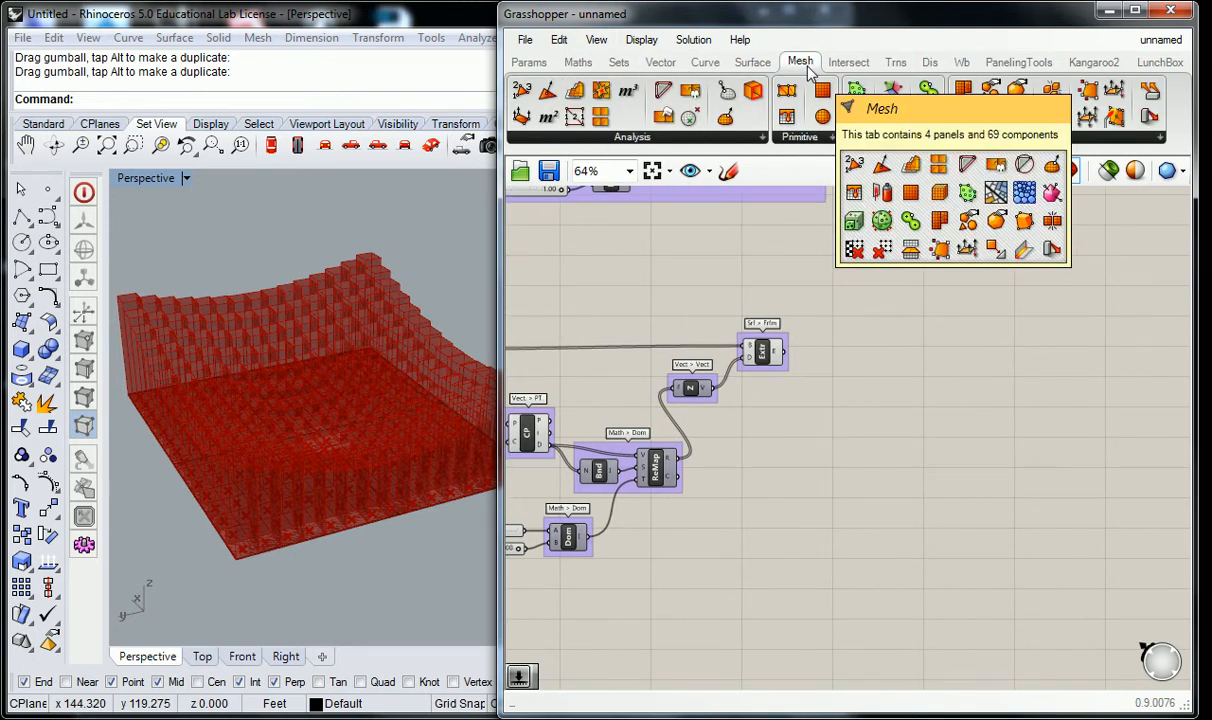
left_click(830, 139)
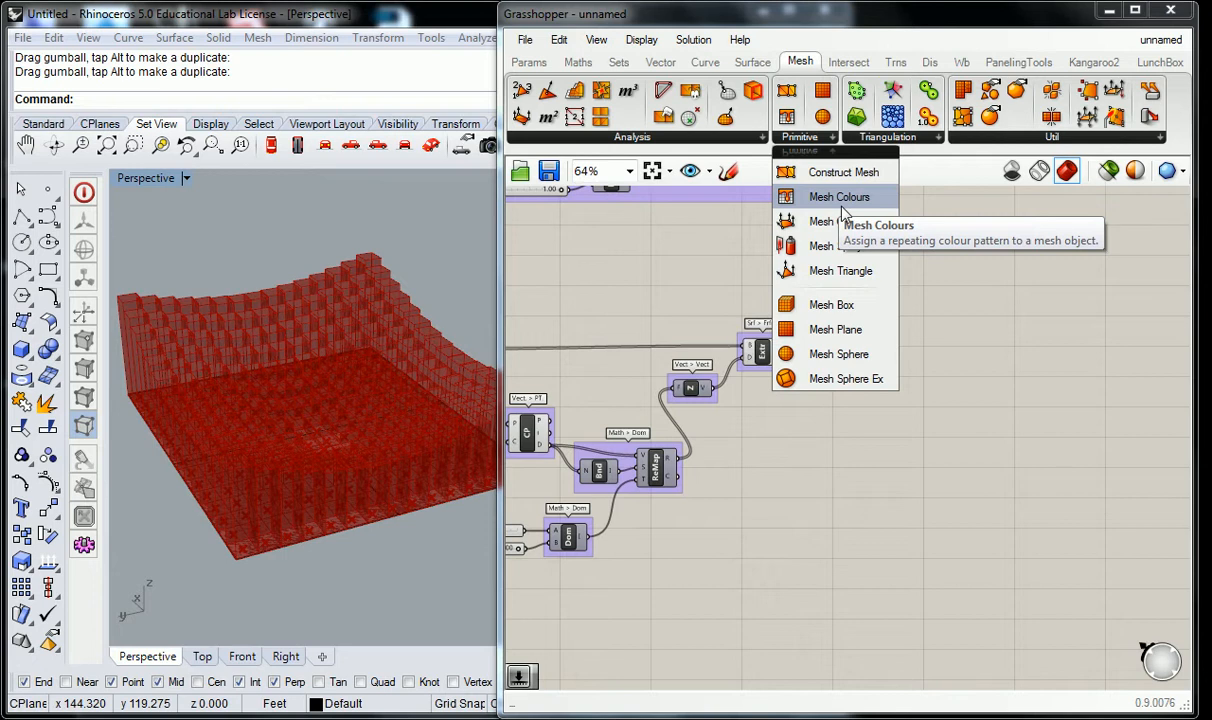
left_click_drag(840, 197, 1030, 392)
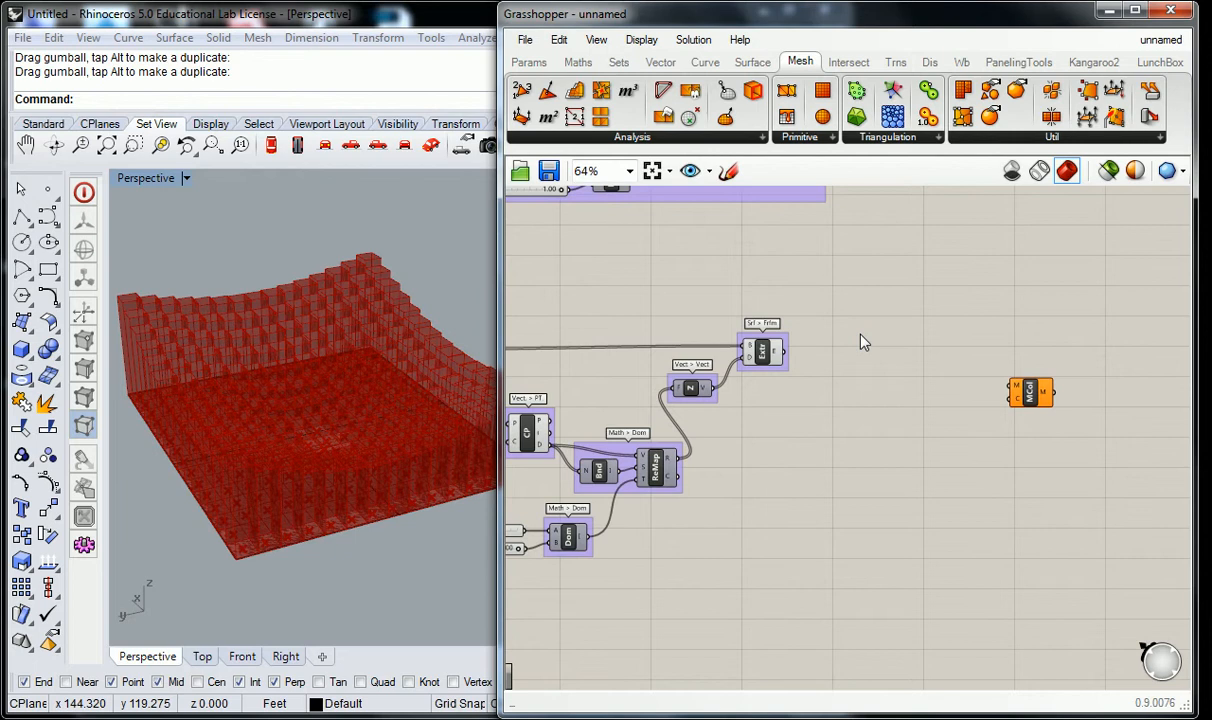
mouse_move(777, 358)
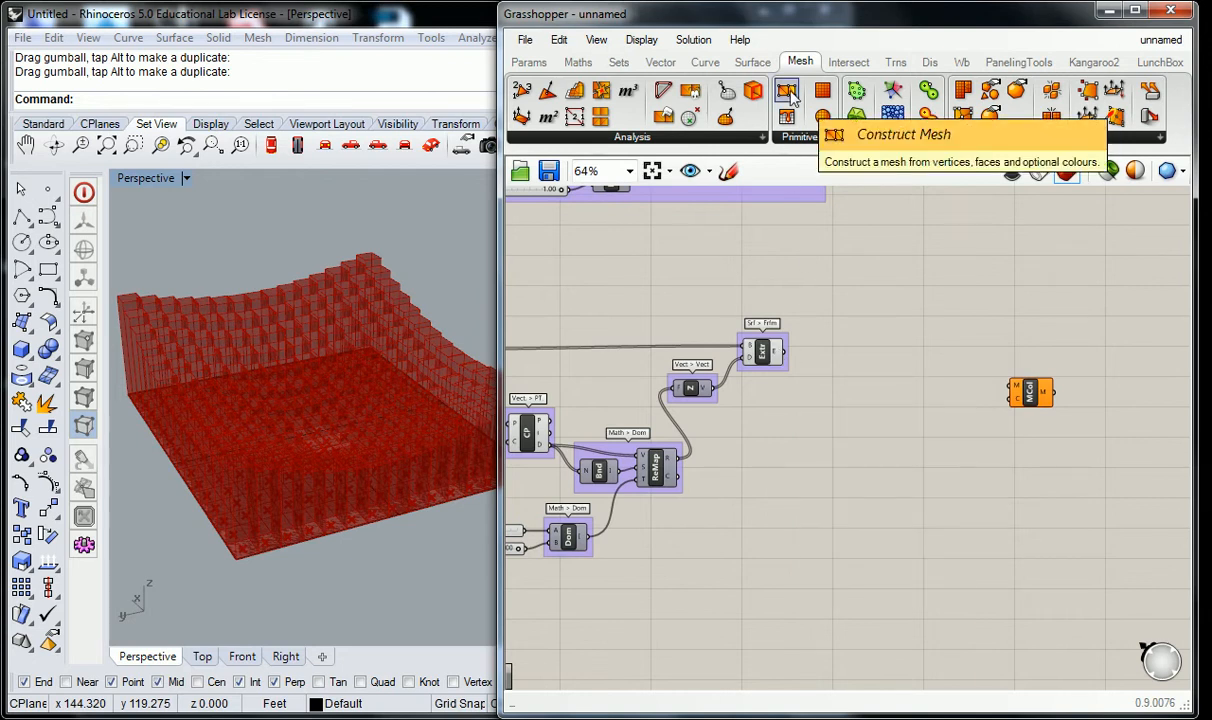
left_click(776, 138)
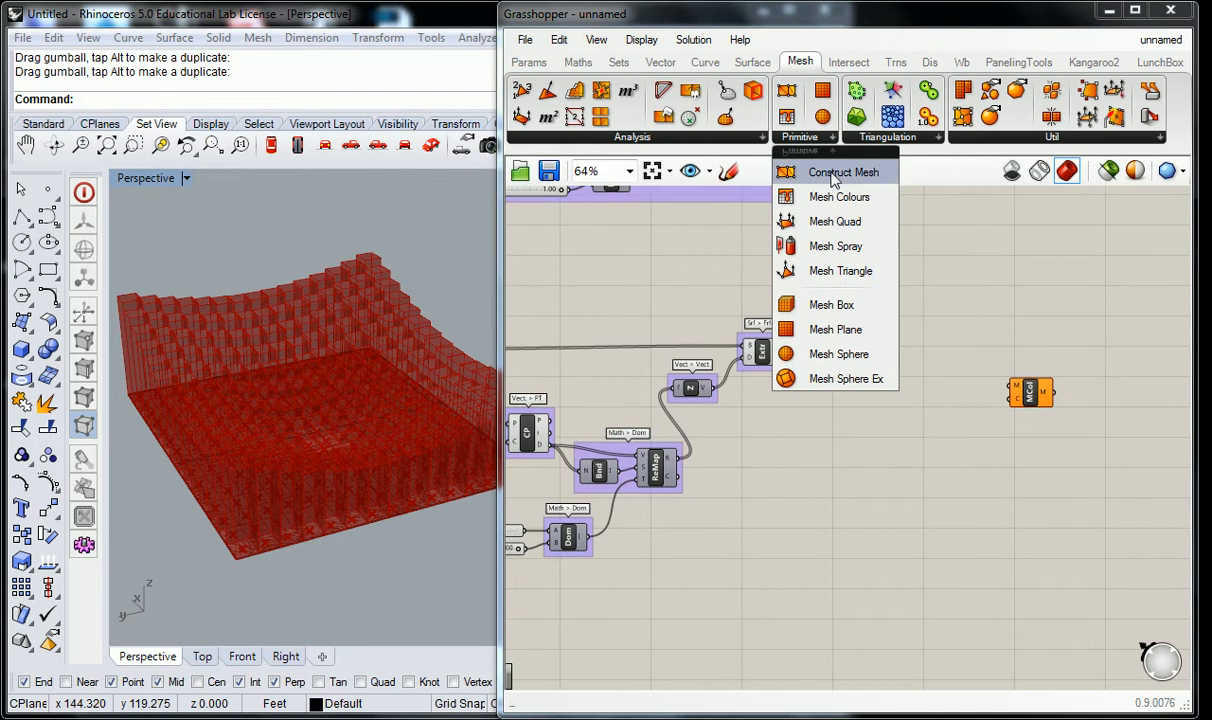
left_click_drag(832, 178, 900, 338)
scroll(902, 345, "up", 2)
key("Delete")
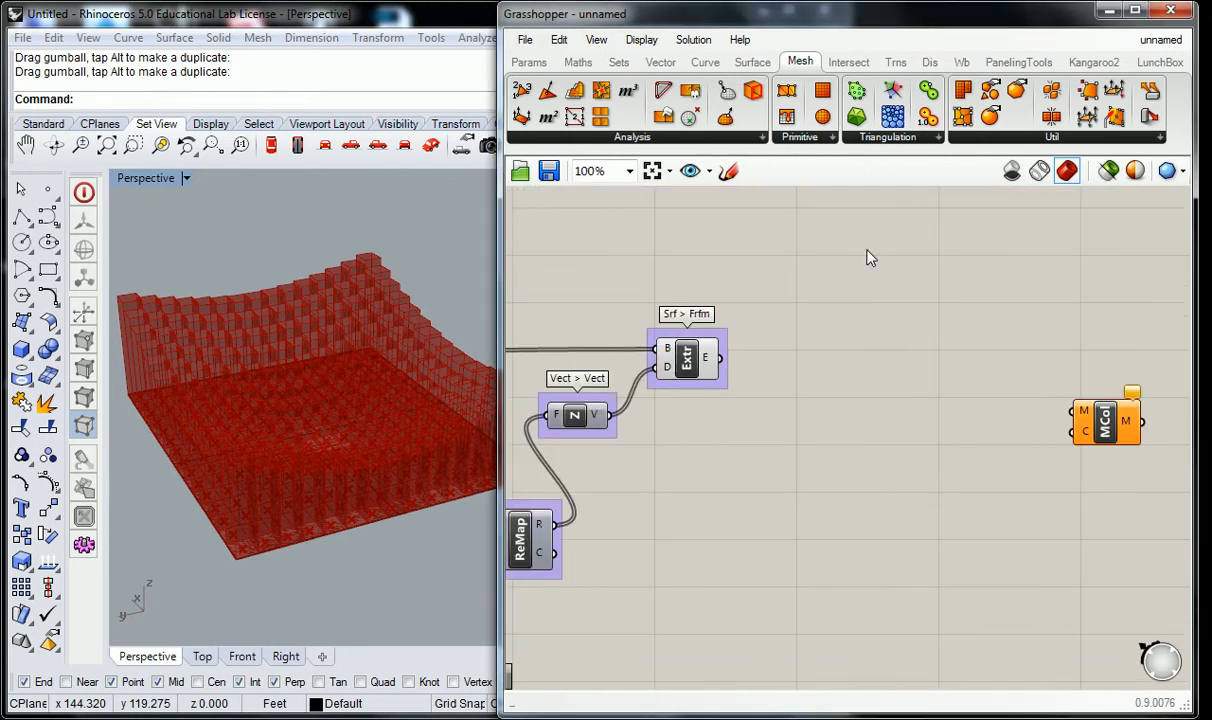
- Add a Mesh Brep component between Extrude and Mesh Colours, and group it under the label "Mesh > Util."
left_click(785, 137)
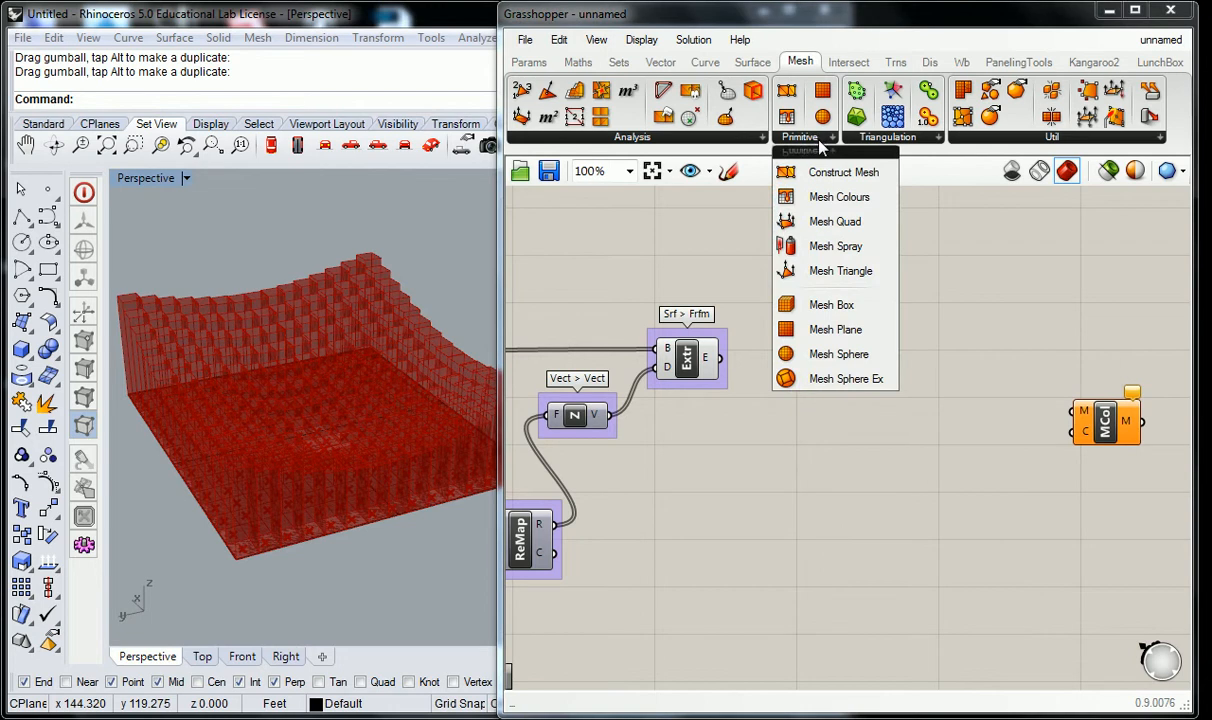
left_click(689, 138)
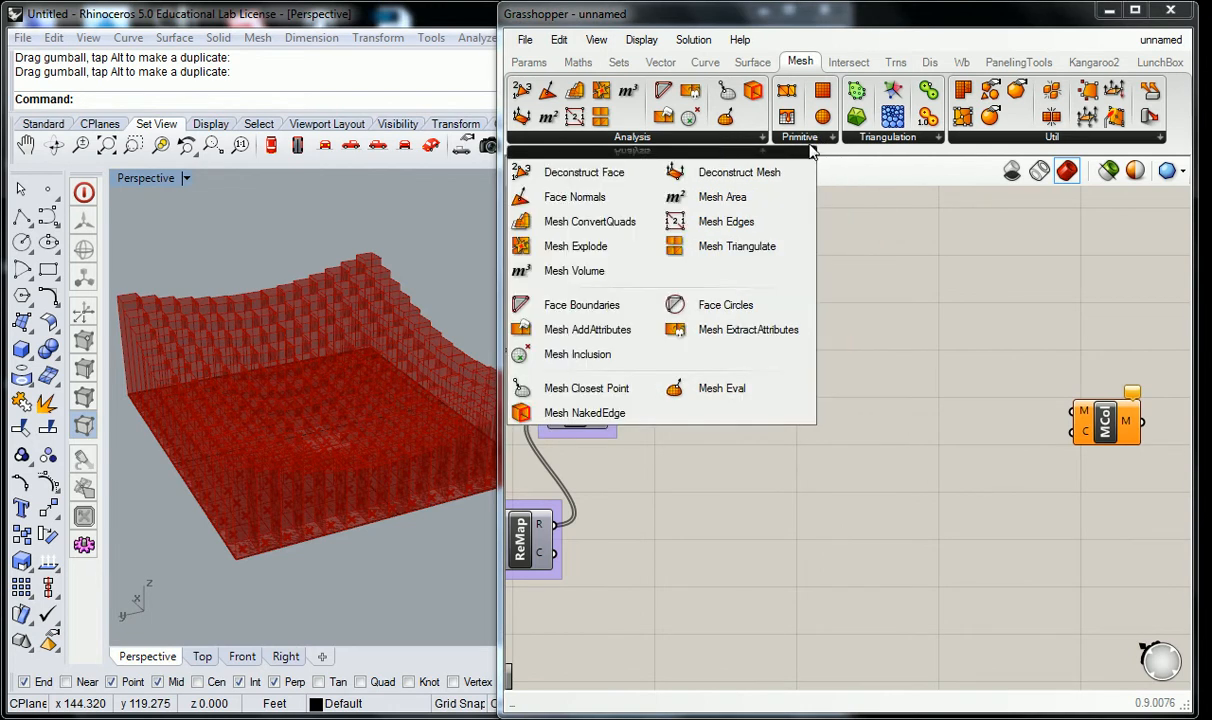
left_click(825, 138)
left_click(955, 137)
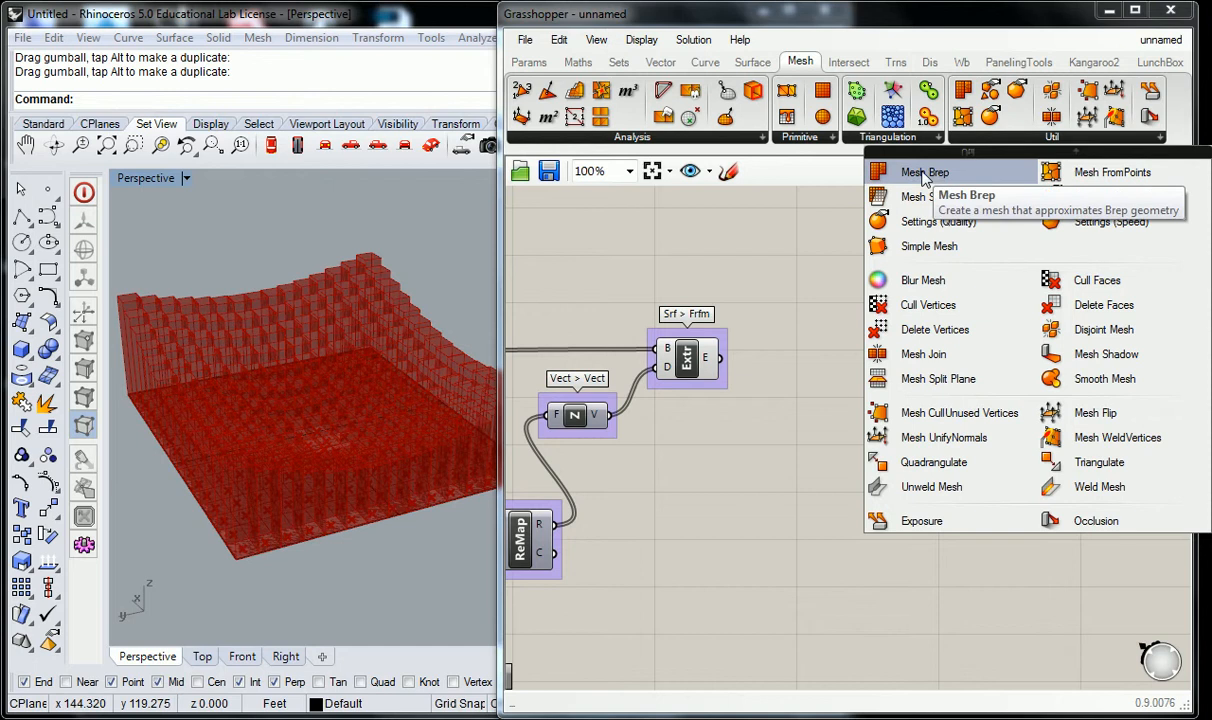
left_click_drag(922, 177, 886, 378)
key("ctrl+g")
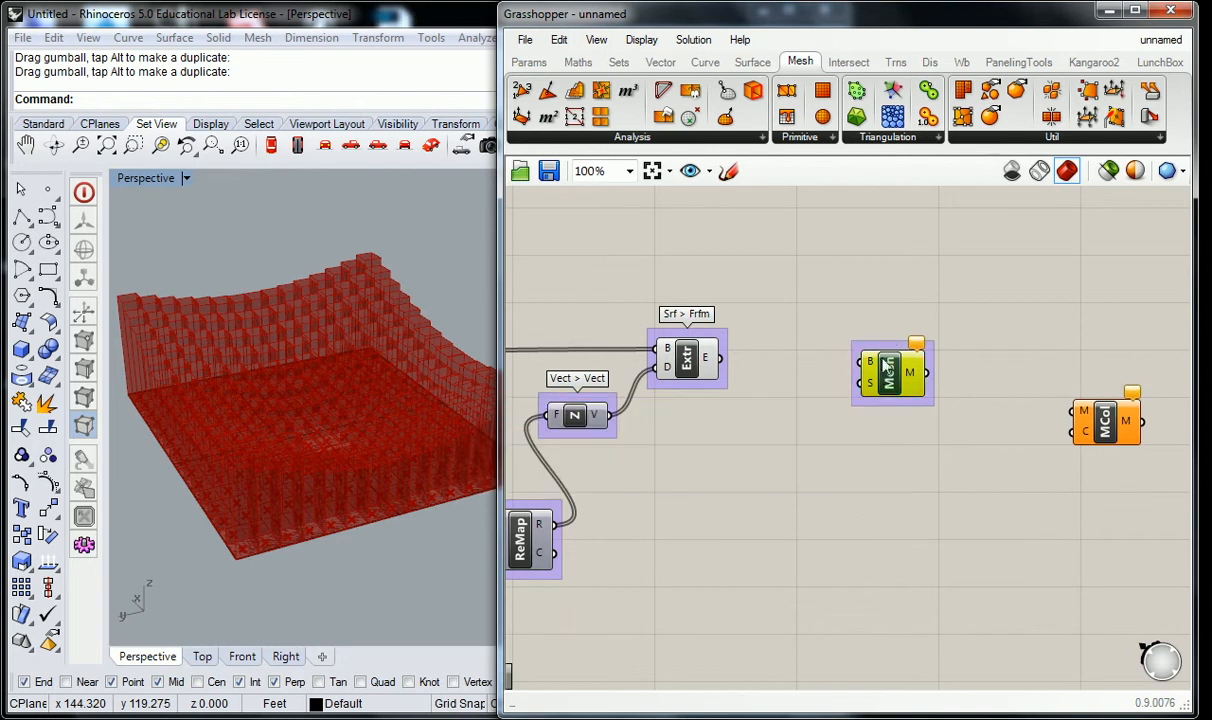
right_click(891, 346)
type("Mesh > Util.")
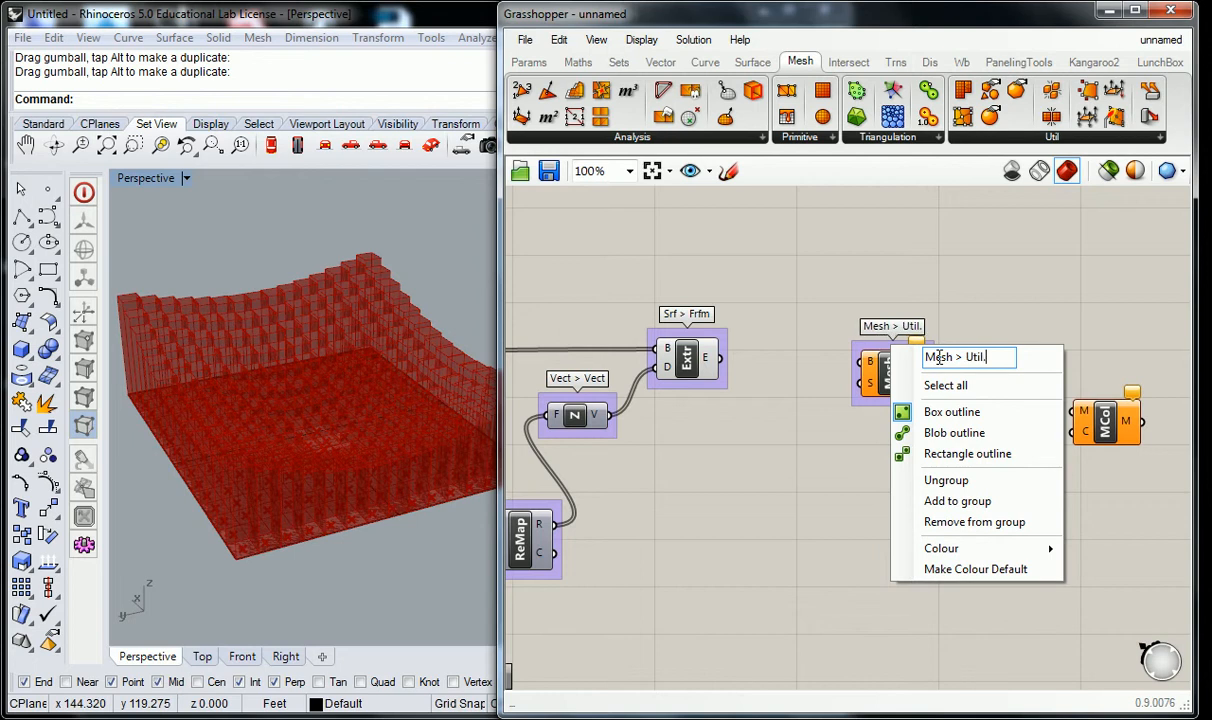
key("Return")
- Group the Mesh Colours component under the label "Mesh > Prim" and move it closer to the Mesh Brep component
left_click(1106, 430)
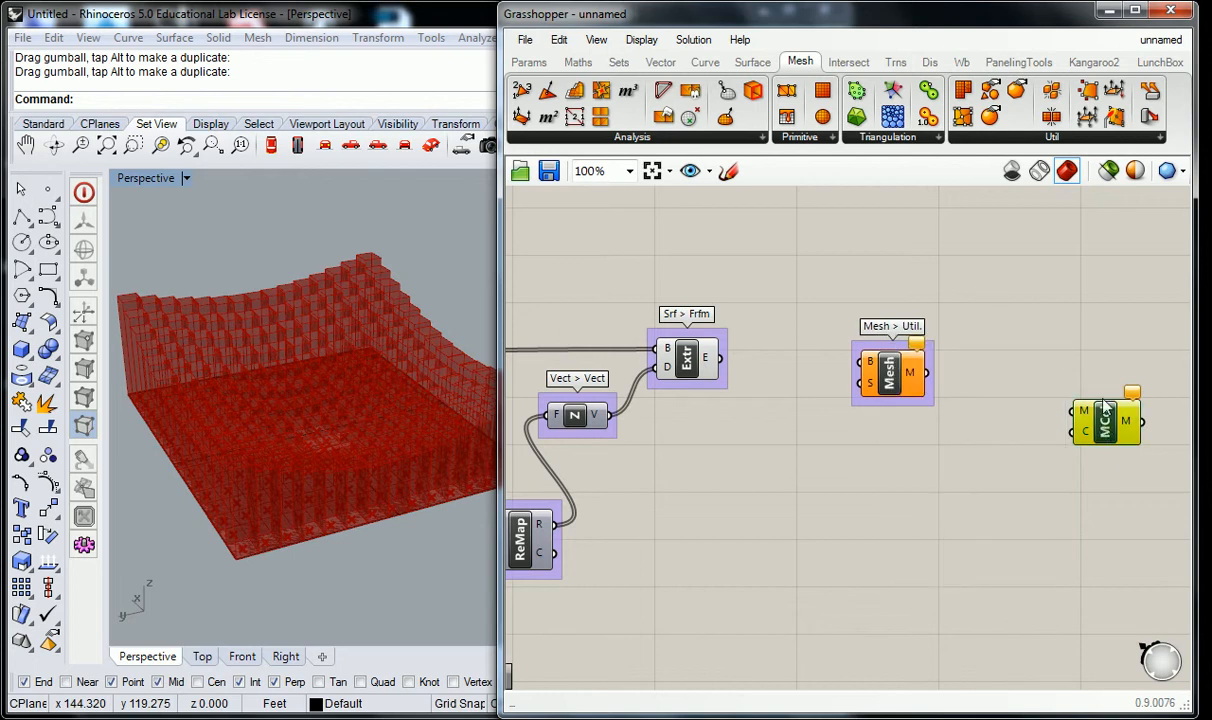
key("ctrl+g")
right_click(1105, 401)
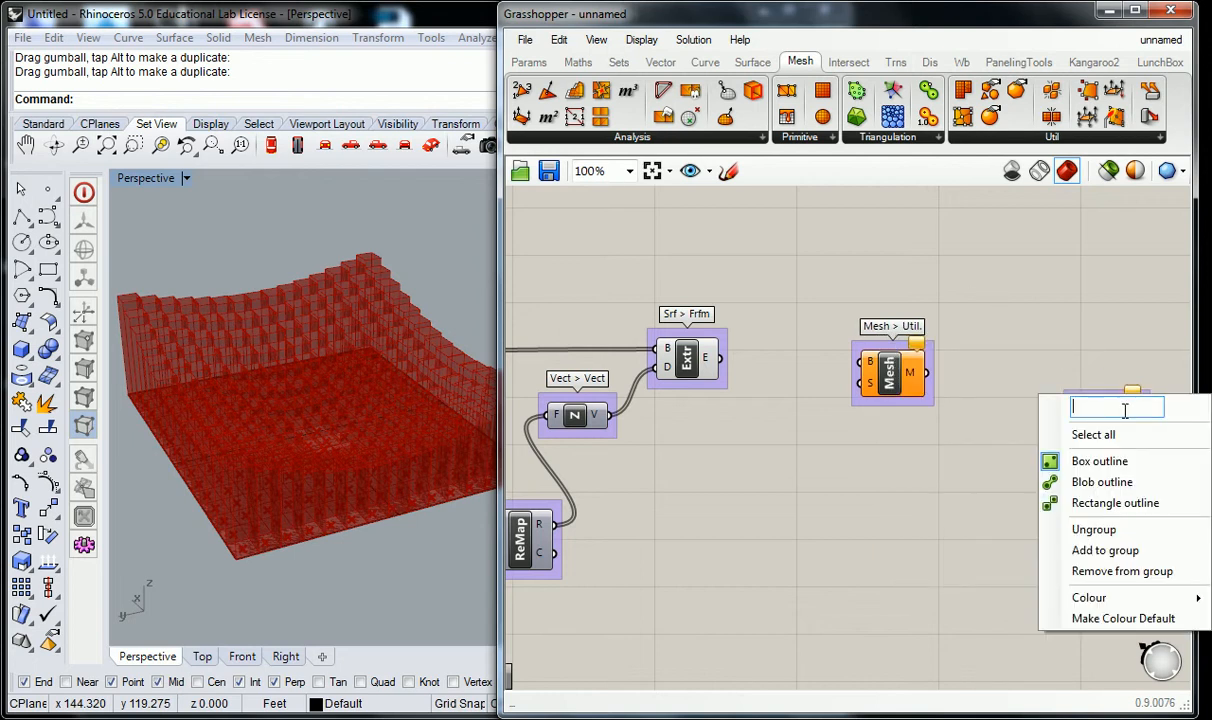
type("Mesh > Prim")
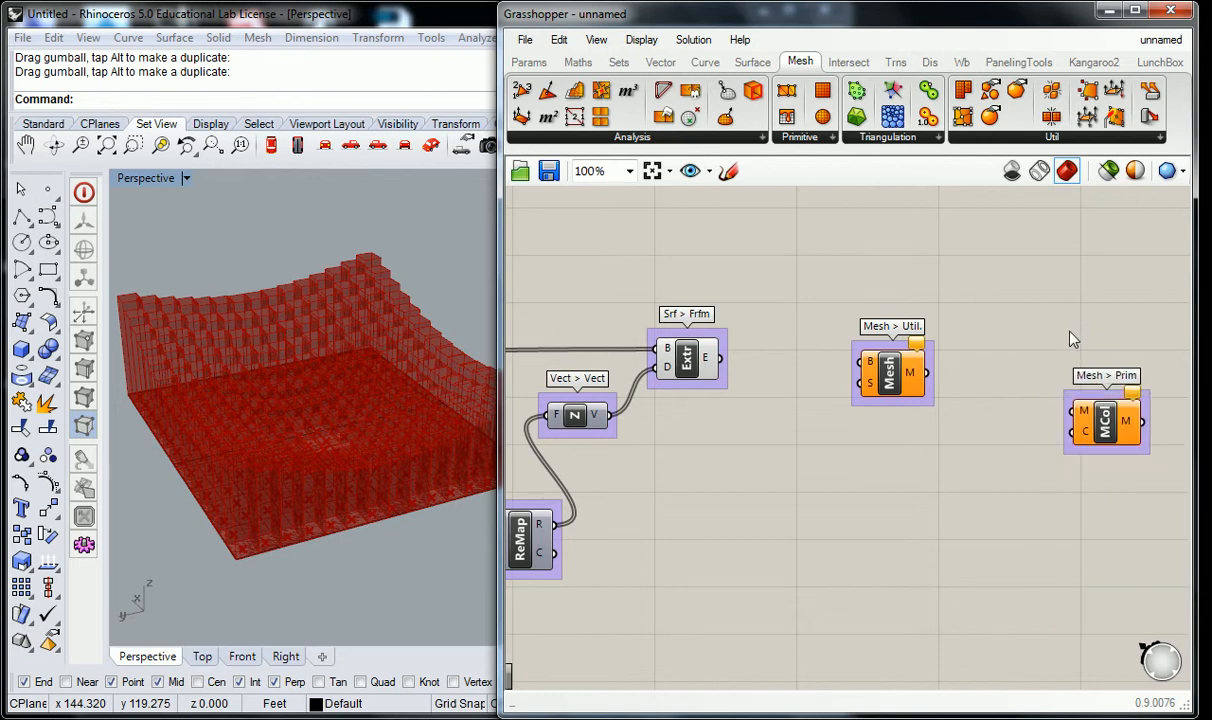
key("Return")
left_click_drag(1114, 442, 1061, 432)
left_click(947, 378)
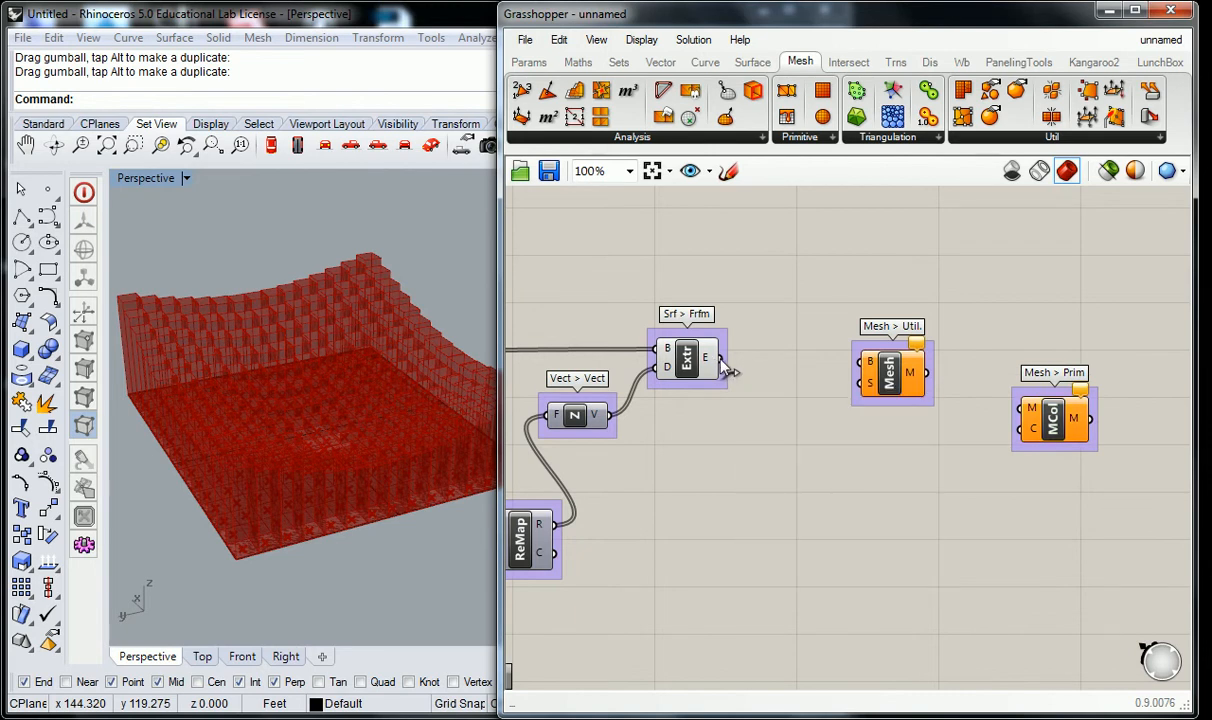
- Connect the Extrude output to the Mesh Brep component's B input and turn off the Extrude component's preview
left_click_drag(720, 358, 866, 362)
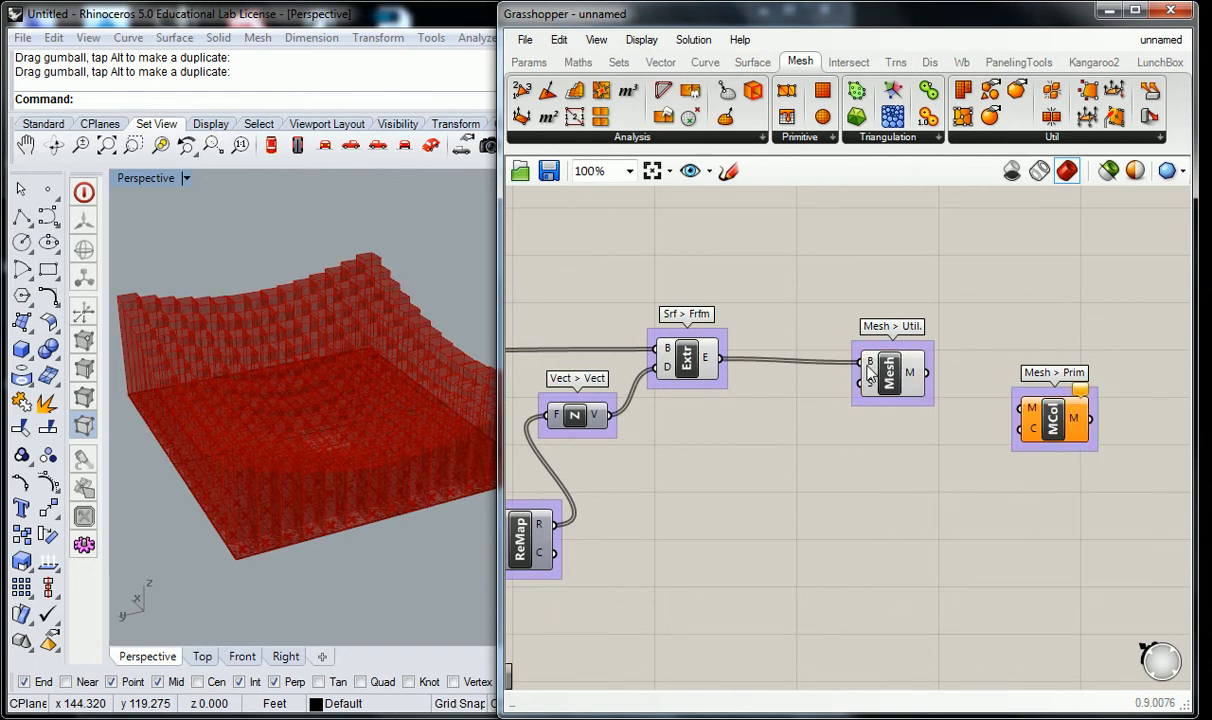
left_click(898, 388)
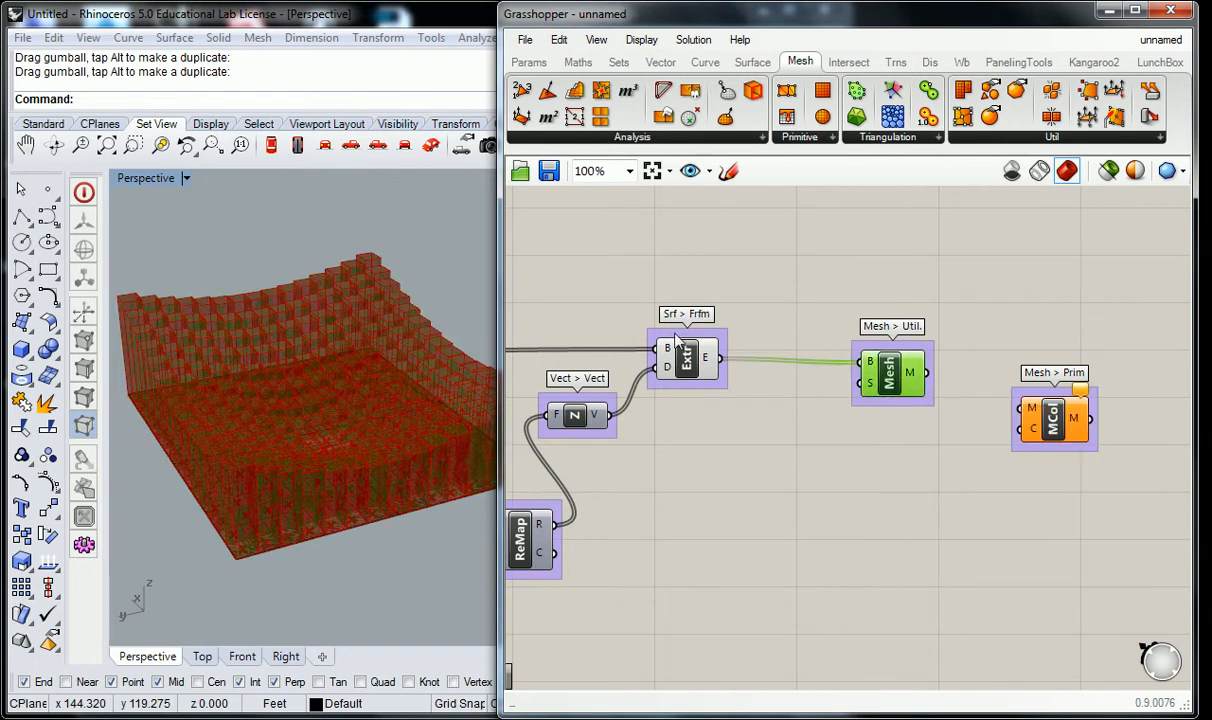
left_click(672, 337)
left_click(687, 357)
right_click_drag(688, 357, 689, 361)
right_click(692, 364)
left_click(725, 400)
- Connect the Mesh Brep output to the M input of the Mesh Colours component
right_click_drag(470, 390, 296, 451)
scroll(296, 451, "up", 5)
right_click_drag(373, 403, 305, 455)
scroll(386, 402, "down", 10)
right_click_drag(366, 430, 352, 471)
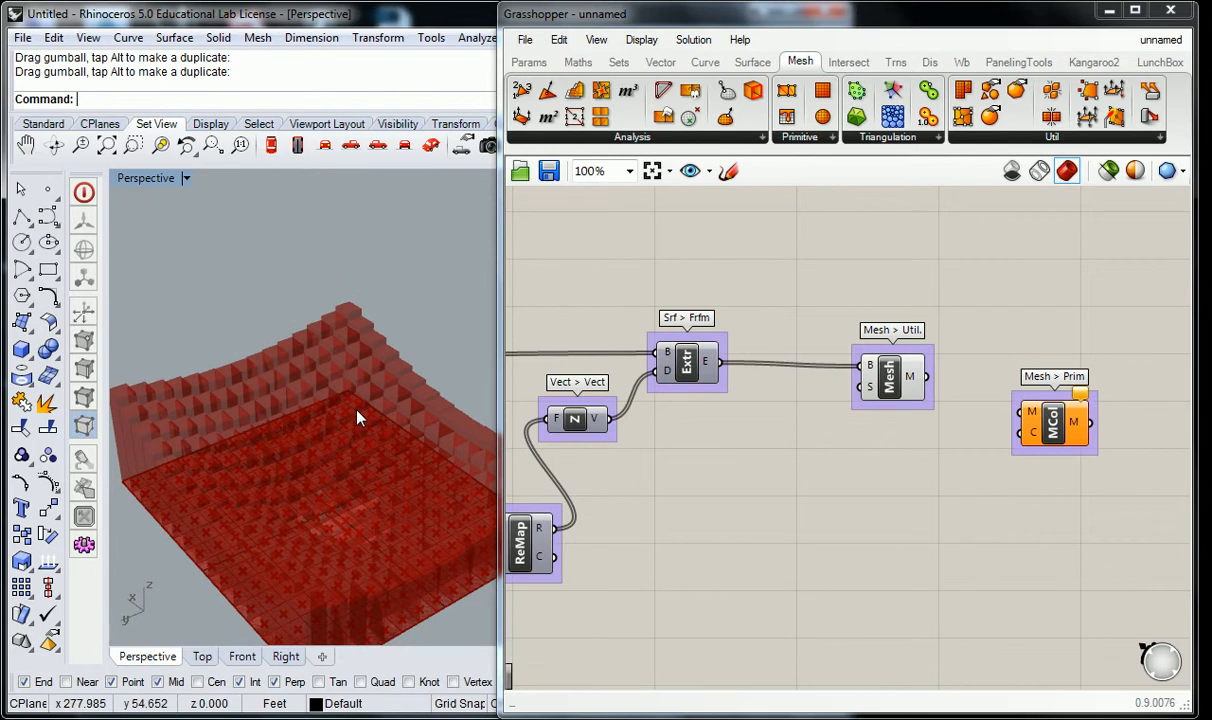
right_click_drag(365, 398, 350, 420)
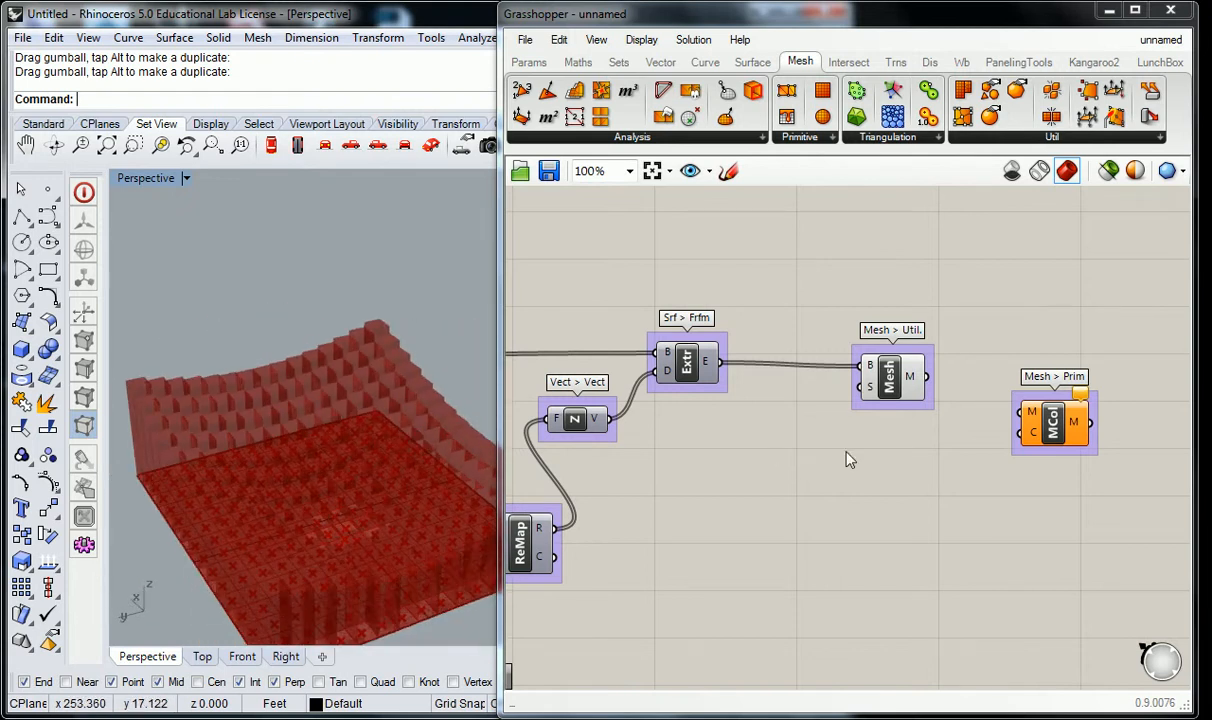
left_click_drag(1062, 443, 1075, 443)
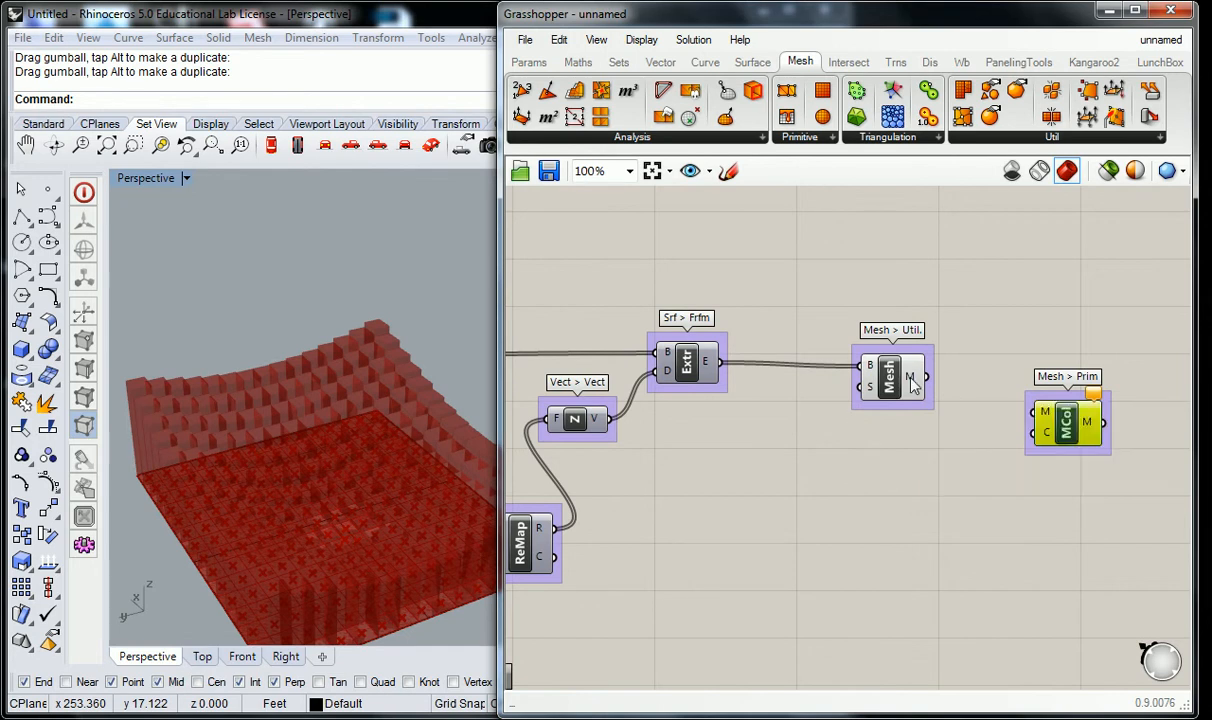
left_click_drag(927, 377, 1036, 412)
mouse_move(398, 362)
right_mouse_down()
mouse_move(381, 434)
mouse_move(404, 474)
mouse_move(390, 376)
mouse_move(319, 414)
mouse_move(365, 398)
mouse_move(460, 419)
mouse_move(330, 440)
mouse_move(250, 422)
mouse_move(436, 430)
mouse_move(413, 415)
mouse_move(437, 414)
mouse_move(342, 418)
mouse_move(388, 425)
mouse_move(357, 422)
mouse_move(362, 432)
right_mouse_up()
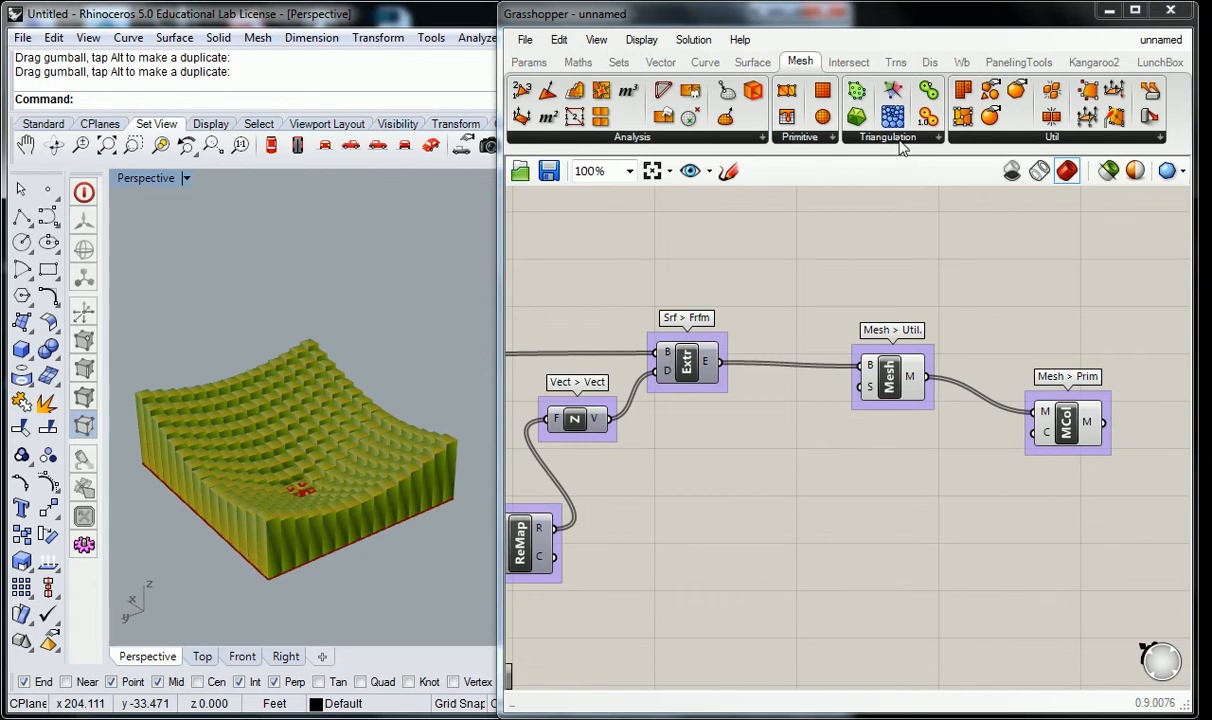
- Add a Gradient component and position it below the Mesh Brep and Mesh Colours components
left_click(813, 135)
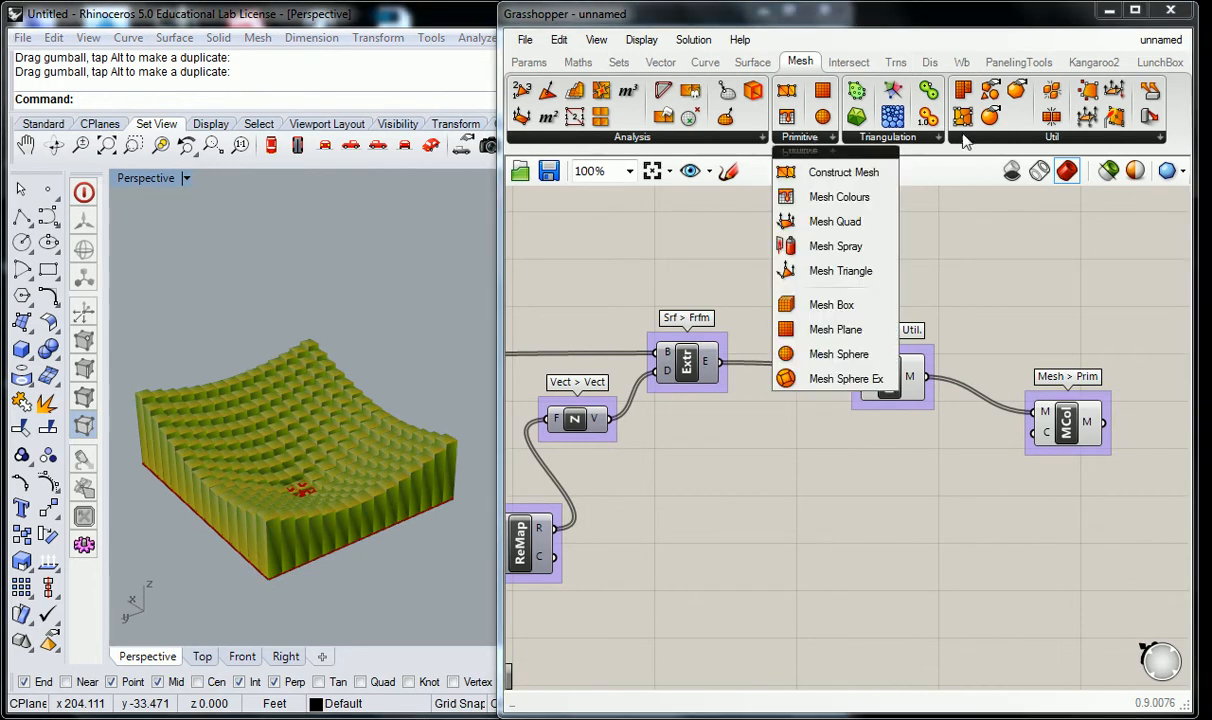
left_click(993, 140)
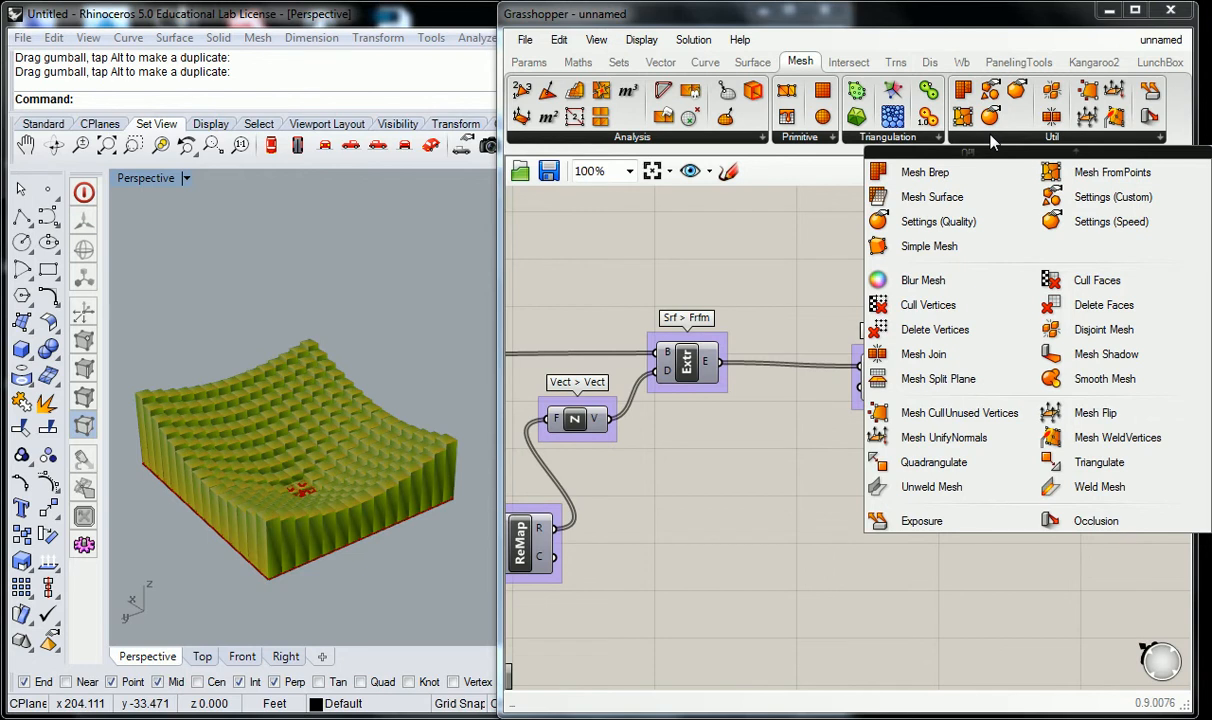
left_click(527, 64)
left_click(868, 140)
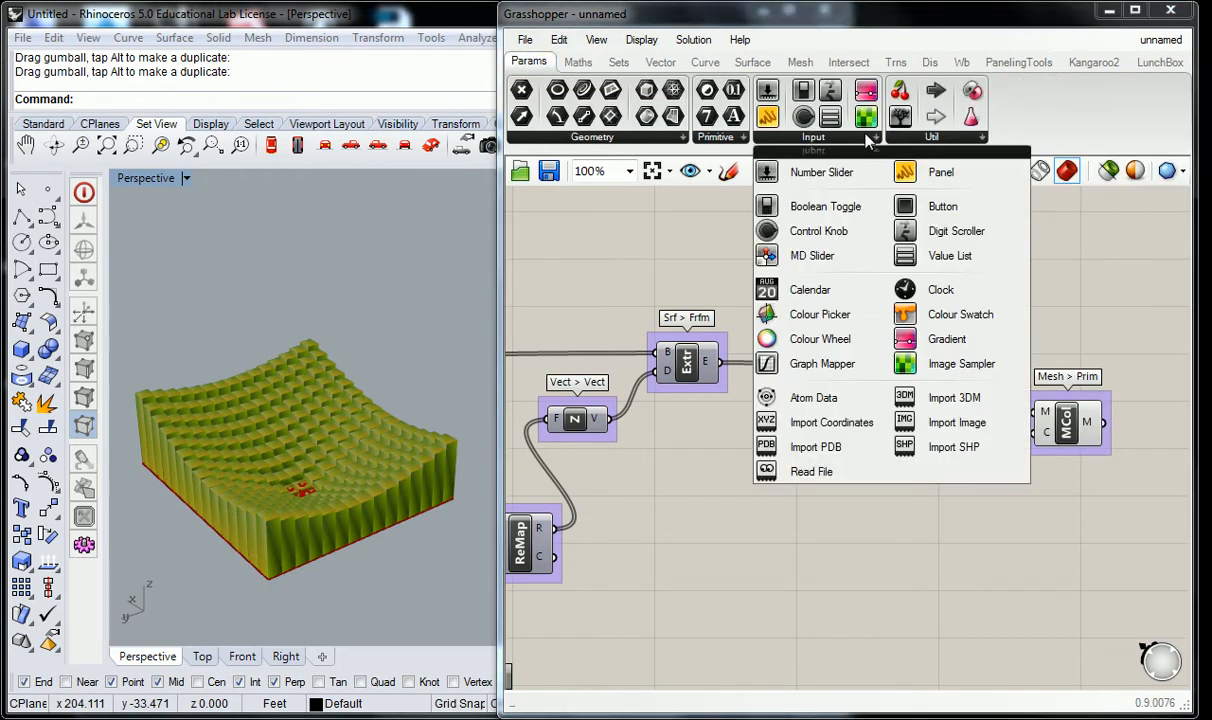
left_click(517, 62)
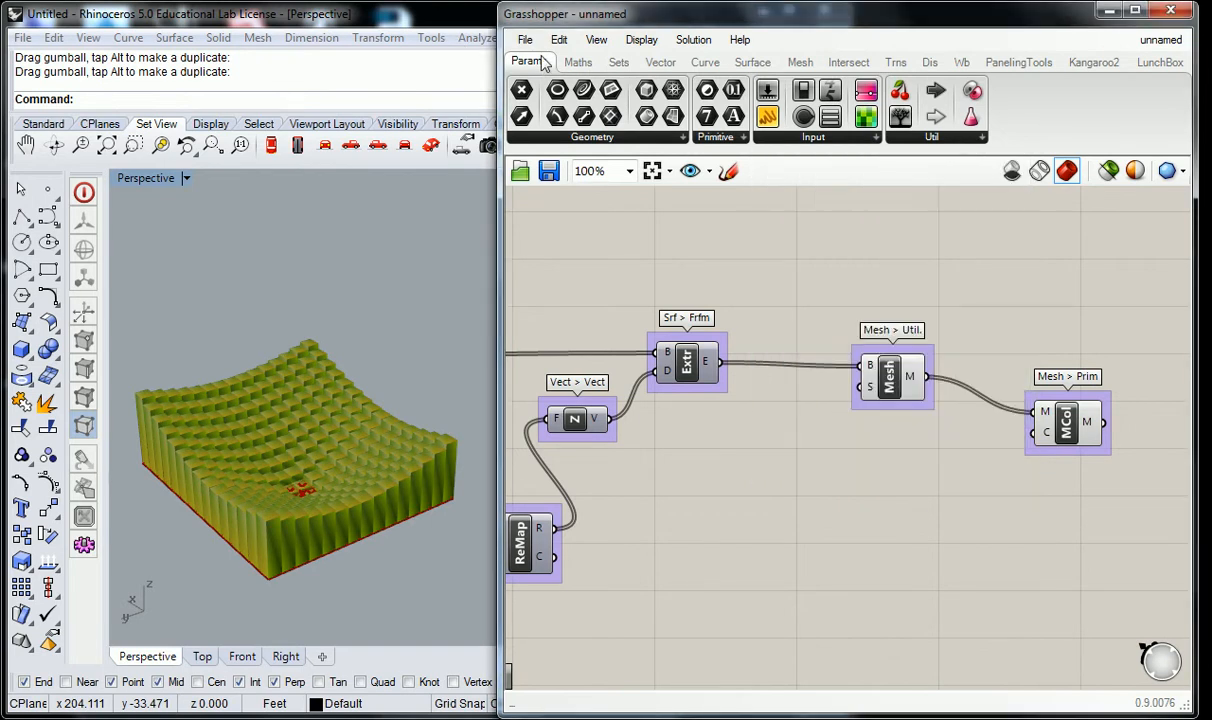
left_click(849, 144)
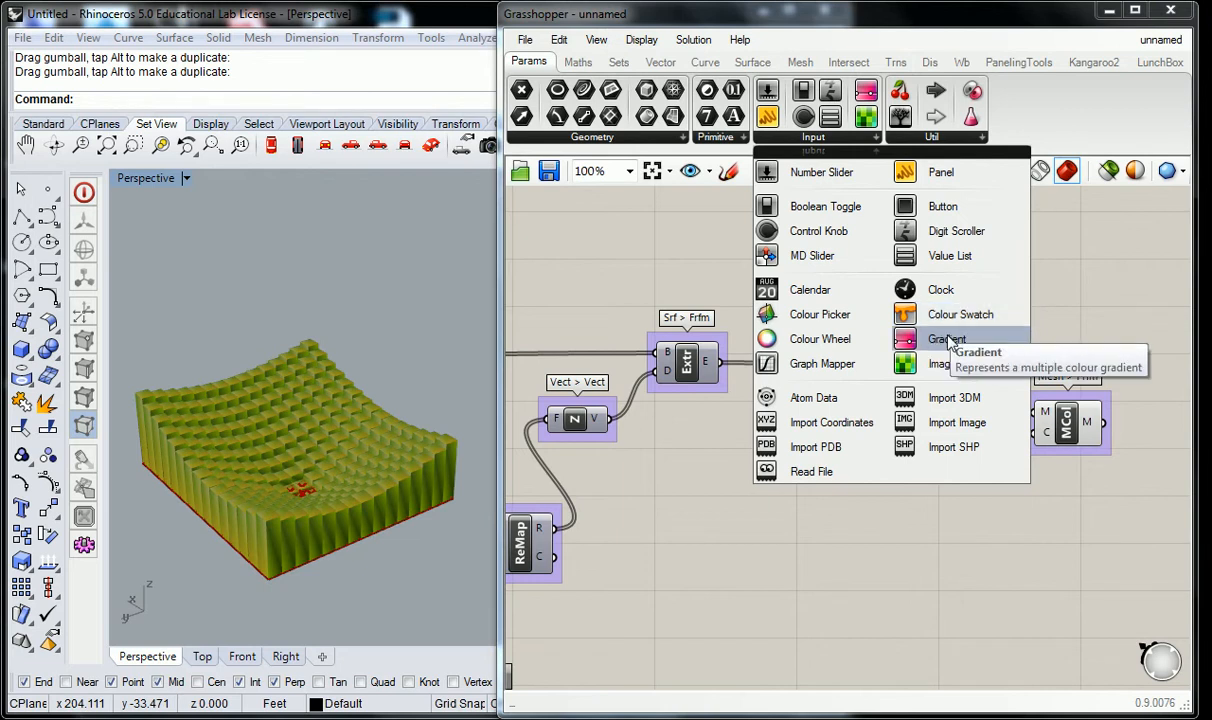
left_click_drag(948, 340, 938, 543)
right_click_drag(993, 557, 952, 510)
left_click_drag(905, 484, 868, 482)
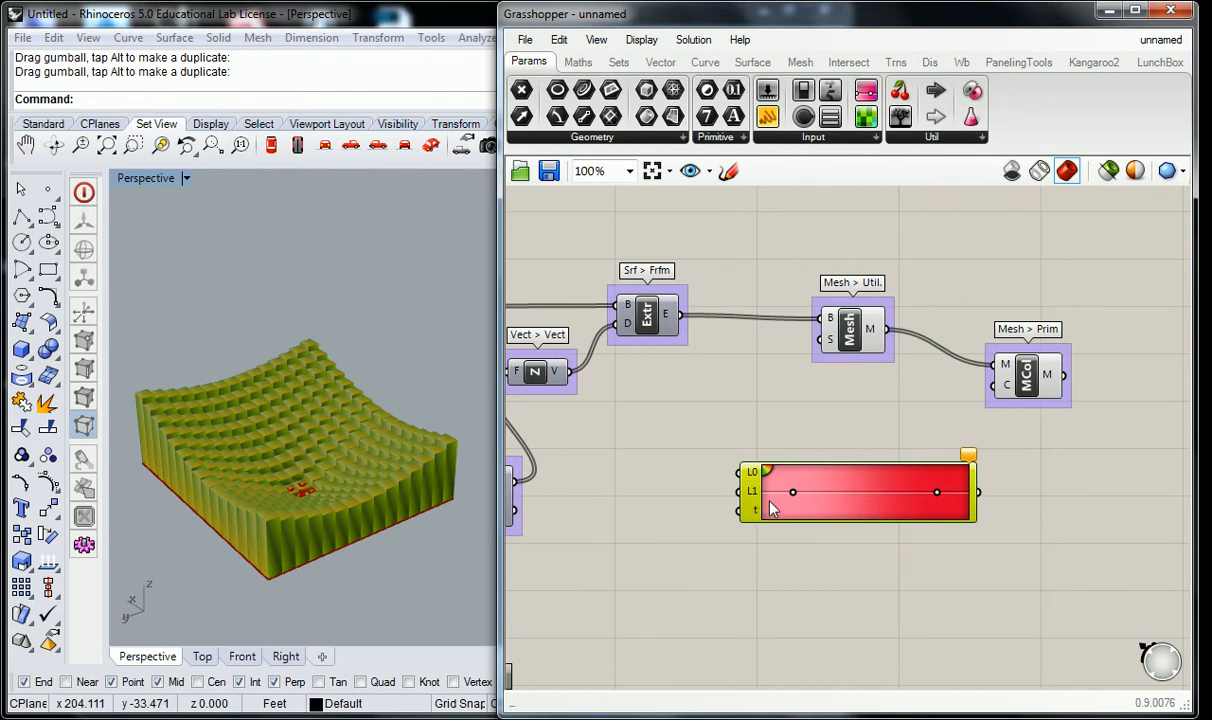
- Move the Bounds and ReMap components together away from the Closest Point component, slightly down towards the gradient
scroll(781, 476, "down", 3)
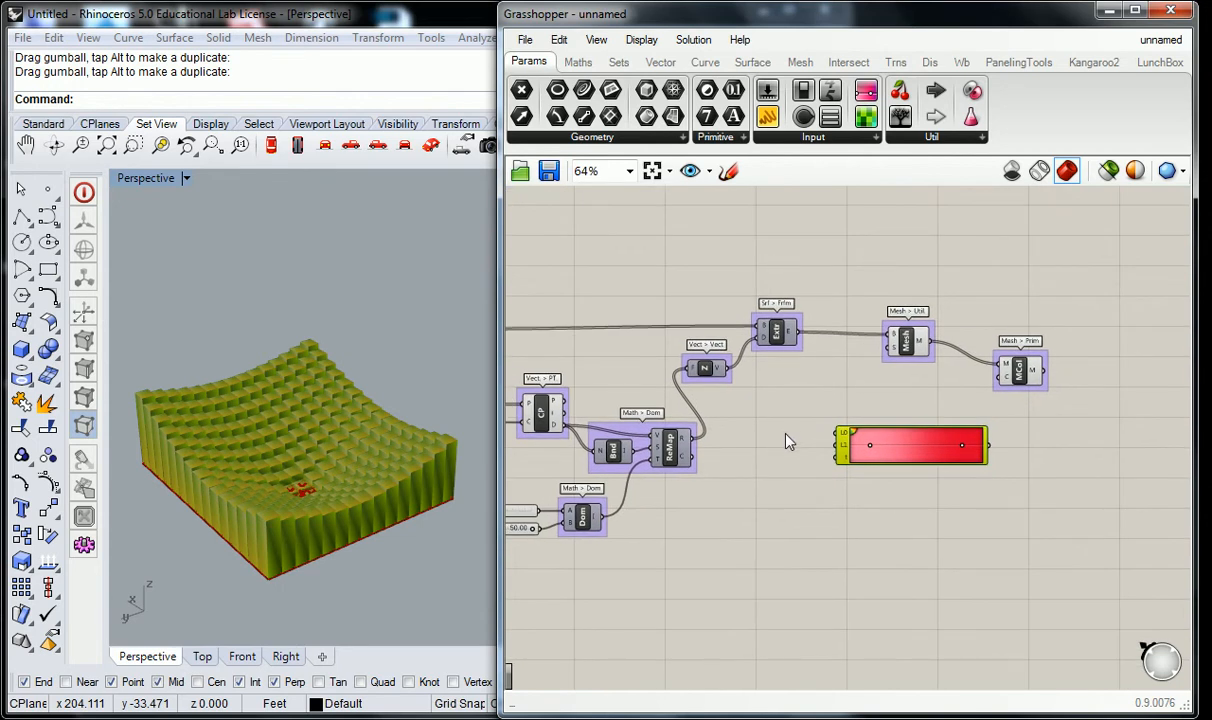
right_click_drag(787, 441, 837, 356)
left_click_drag(757, 472, 640, 338)
left_click_drag(722, 371, 753, 395)
left_click(866, 331)
right_click_drag(866, 331, 770, 397)
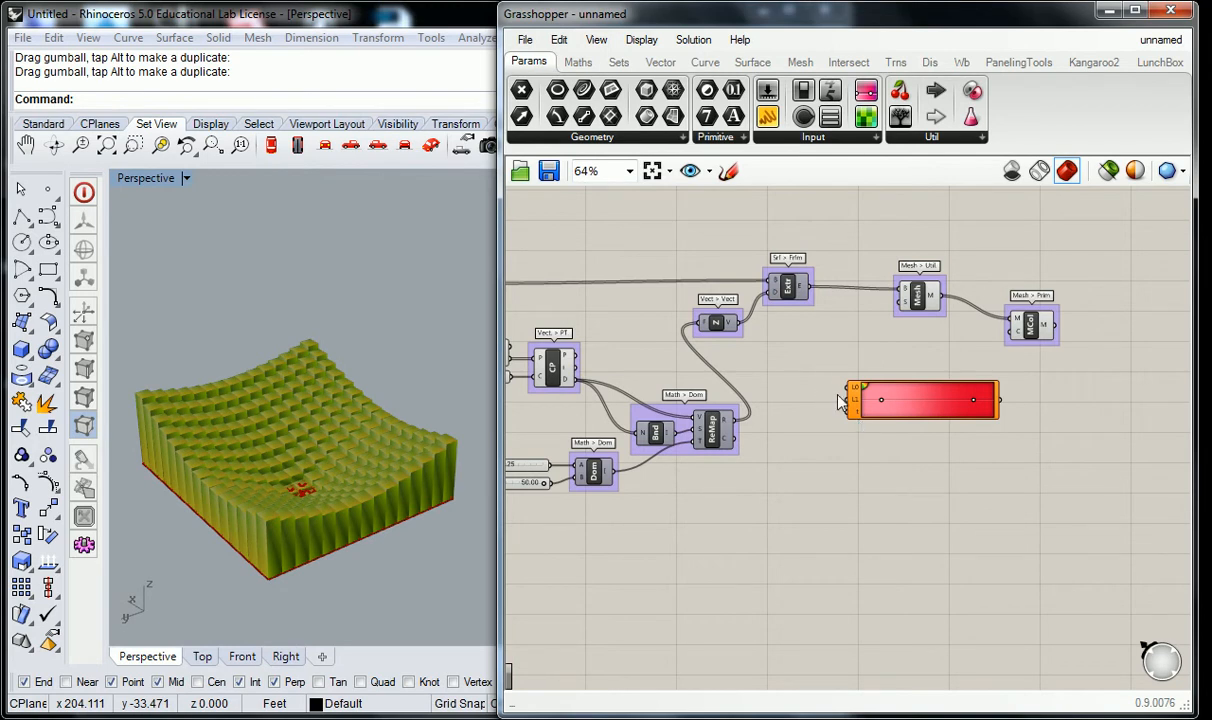
- Move the Bounds component up in line with the Closest Point's distance output and nudge the ReMap component slightly down
scroll(840, 401, "up", 3)
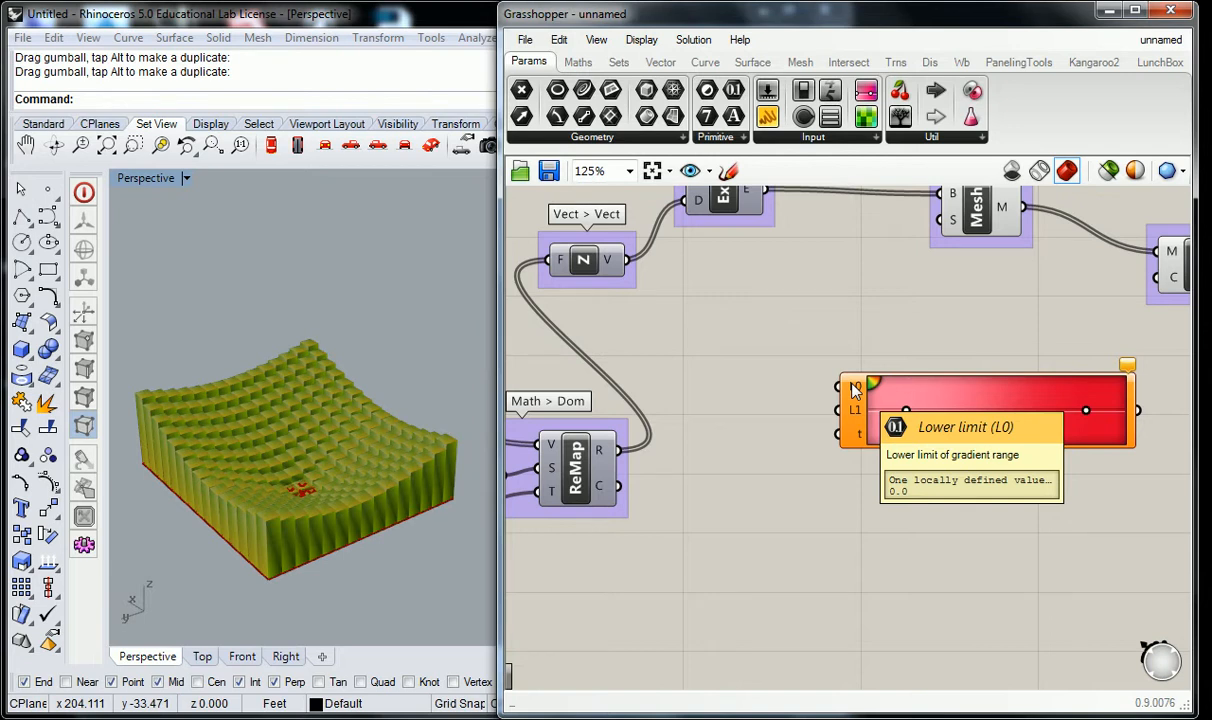
scroll(853, 390, "down", 3)
right_click_drag(779, 362, 884, 324)
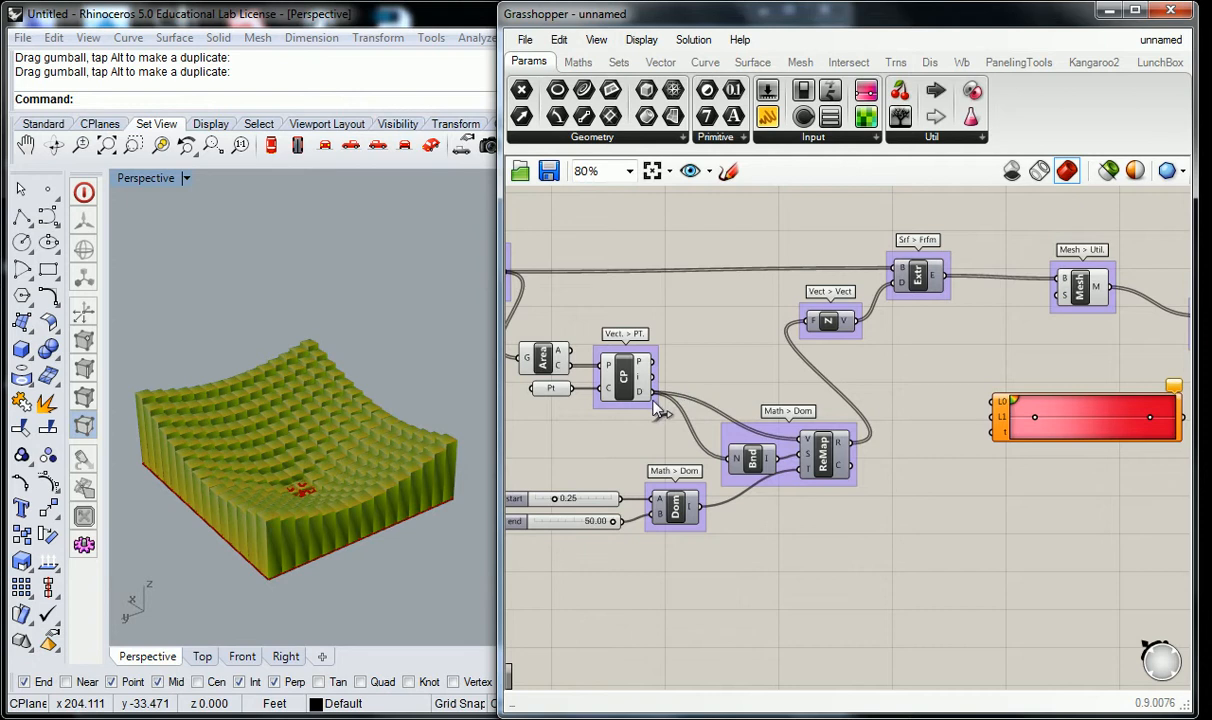
left_click(762, 466)
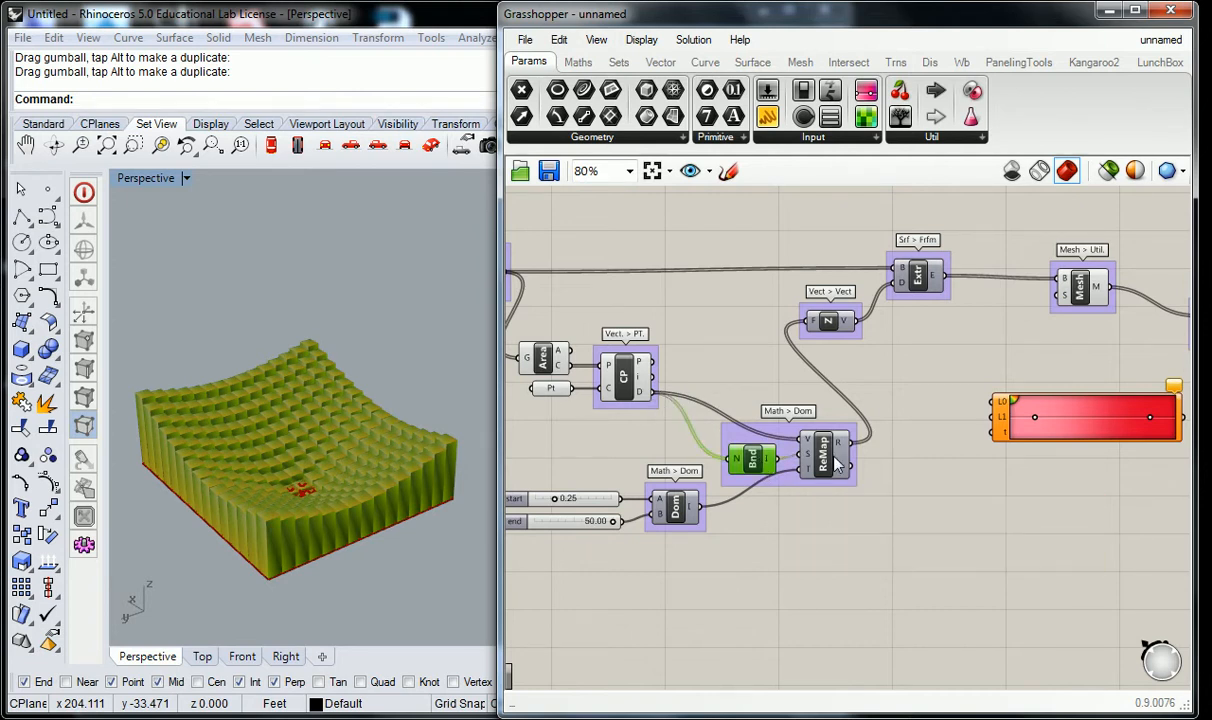
left_click_drag(765, 457, 750, 386)
left_click_drag(822, 462, 820, 468)
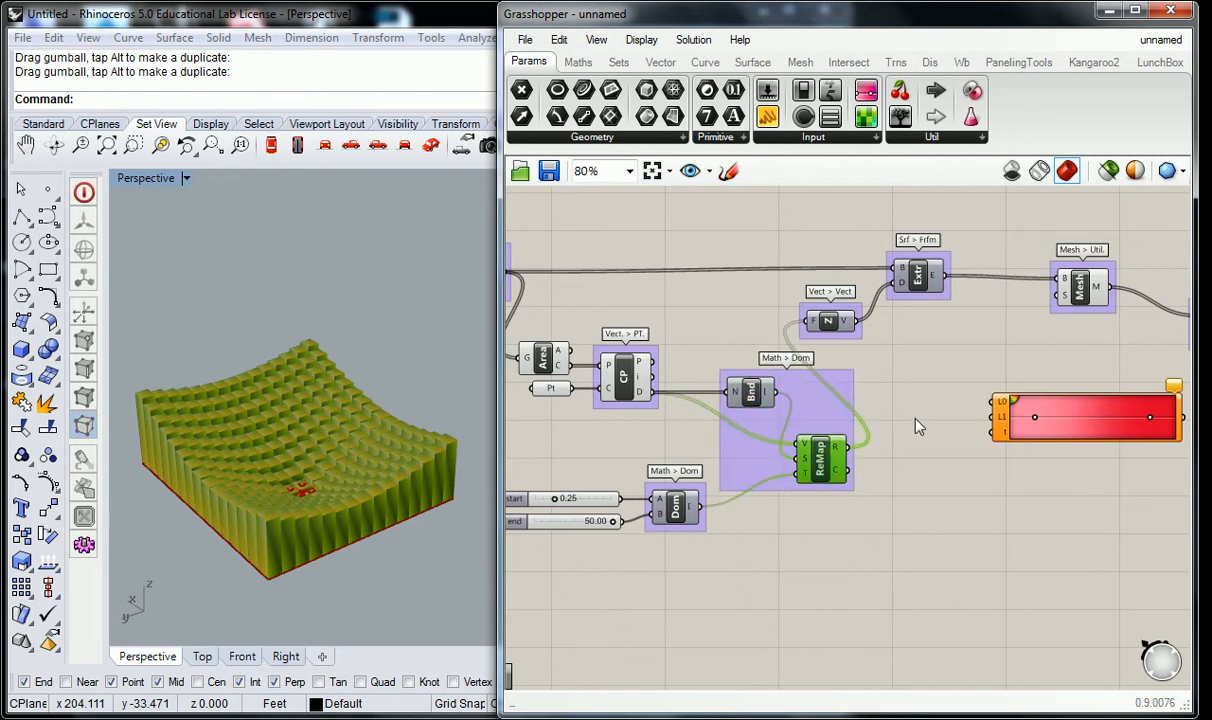
left_click(910, 425)
right_click_drag(920, 414, 868, 411)
mouse_move(716, 397)
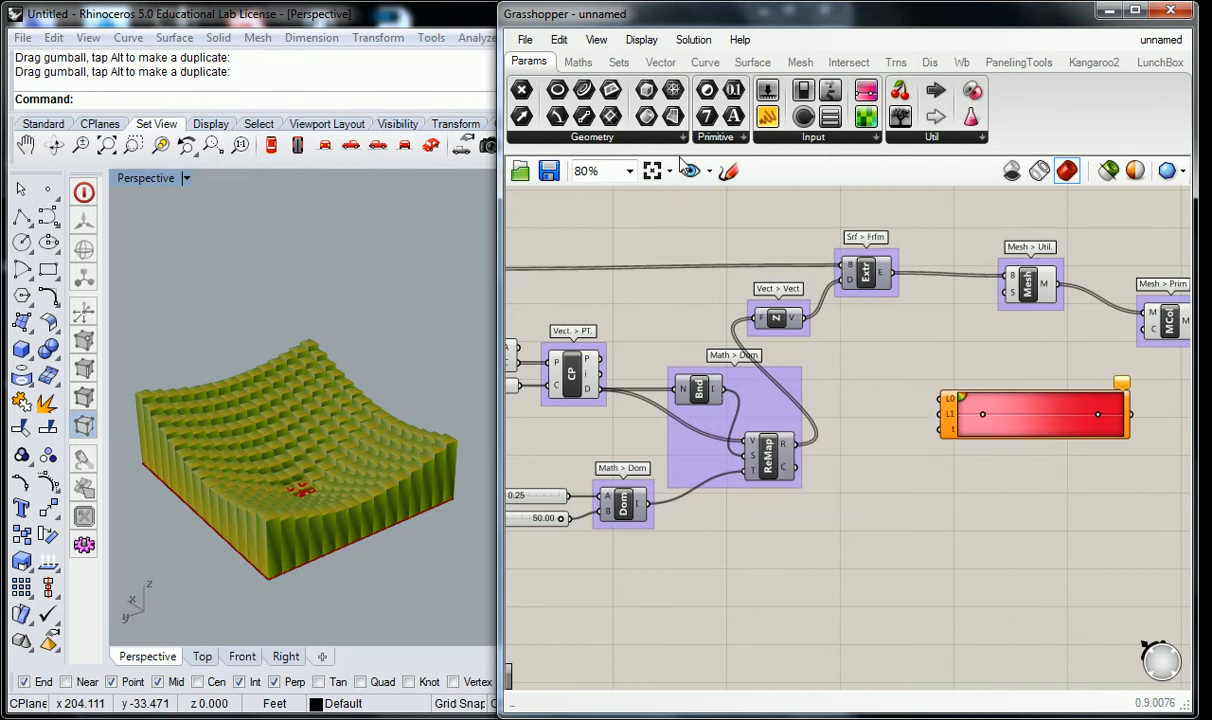
- Add a Deconstruct Domain component between ReMap and the gradient and connect the Bounds output to its I input
left_click(578, 62)
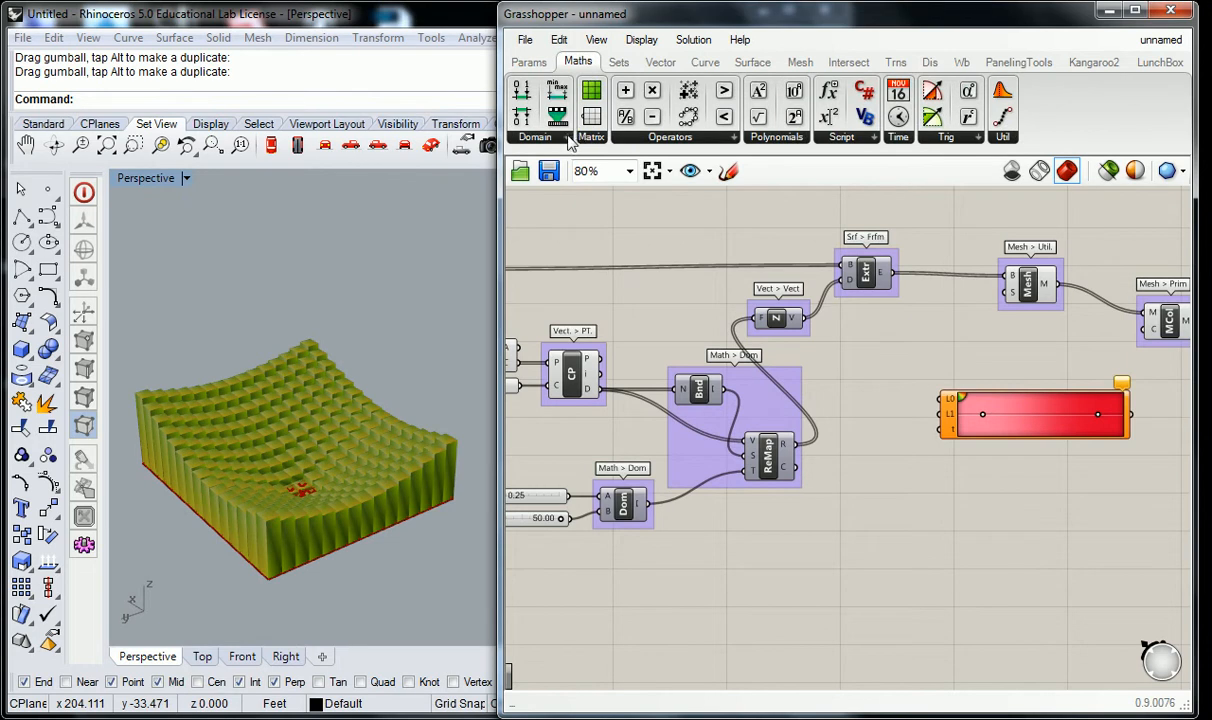
left_click(568, 138)
left_click_drag(540, 196, 848, 408)
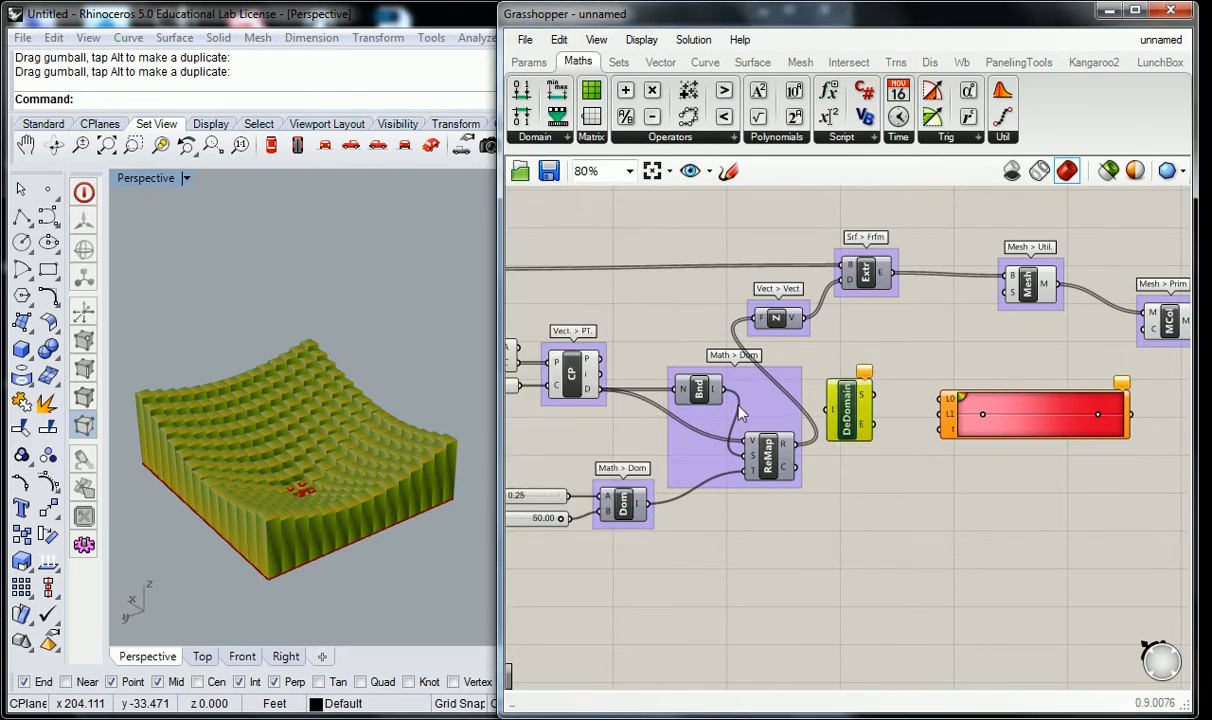
left_click_drag(720, 388, 831, 410)
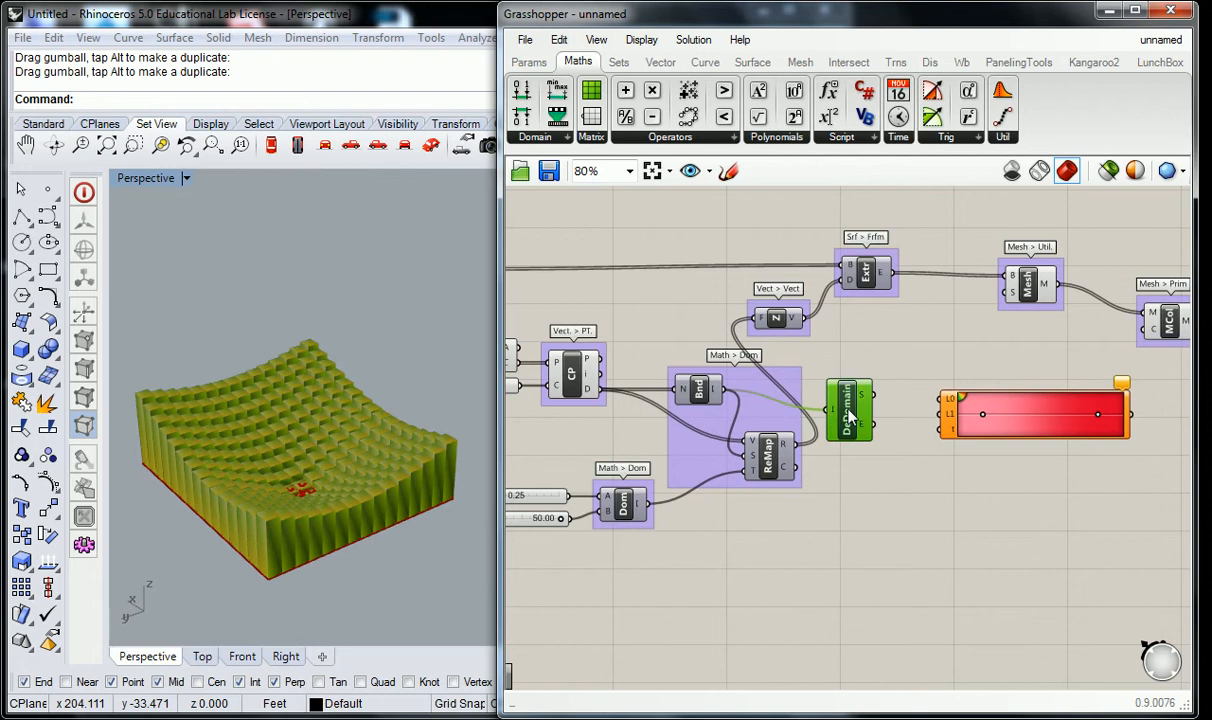
- Group the Deconstruct Domain component on its own and label the group "Math > Dom"
key("ctrl+g")
left_click(844, 354)
right_click(848, 375)
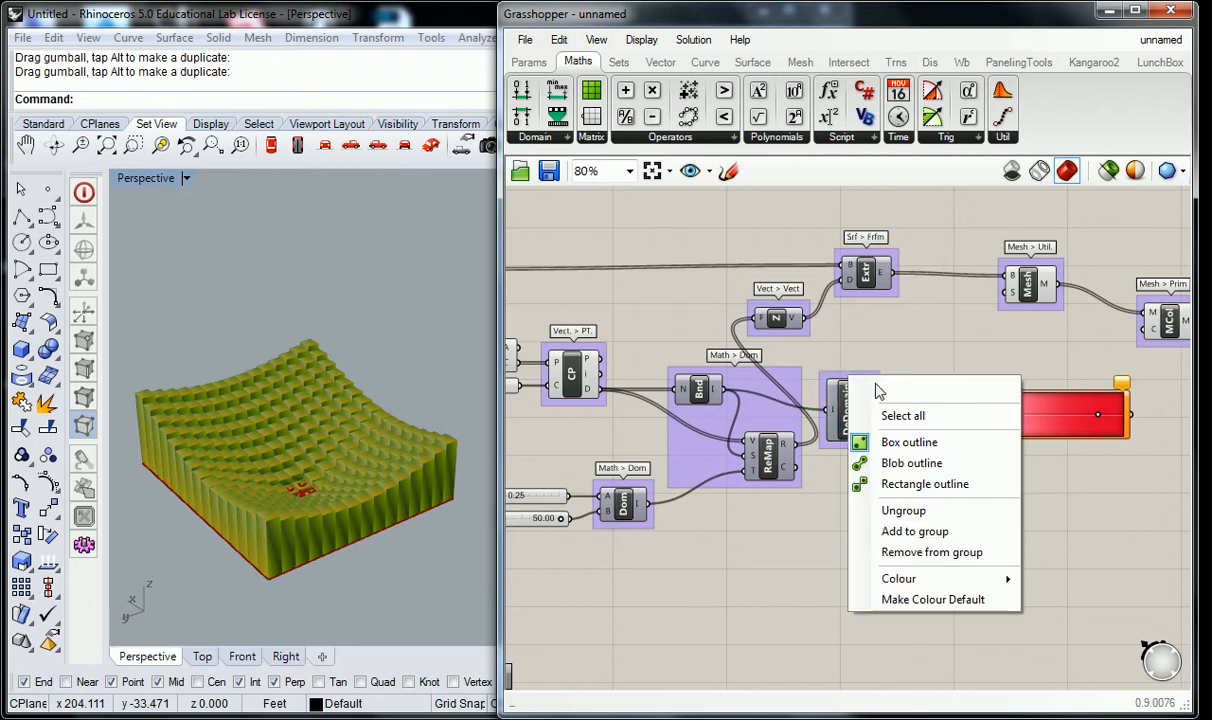
type("Math > Dom")
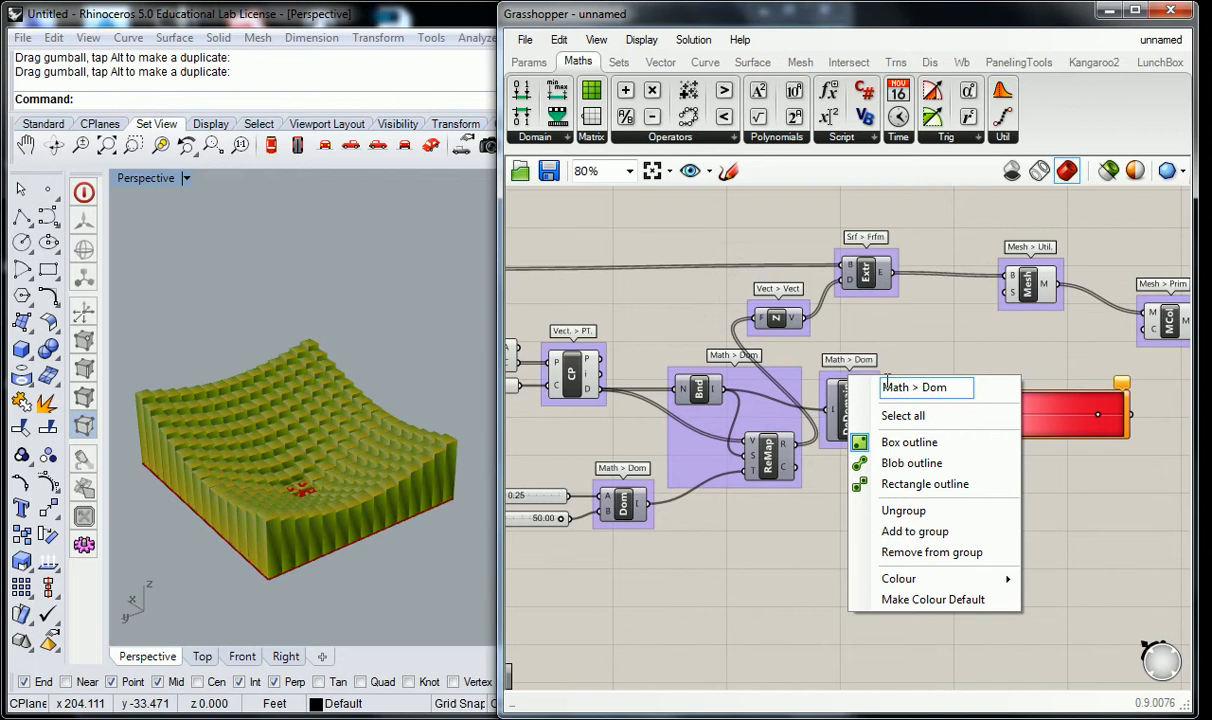
key("Return")
right_click_drag(904, 358, 882, 366)
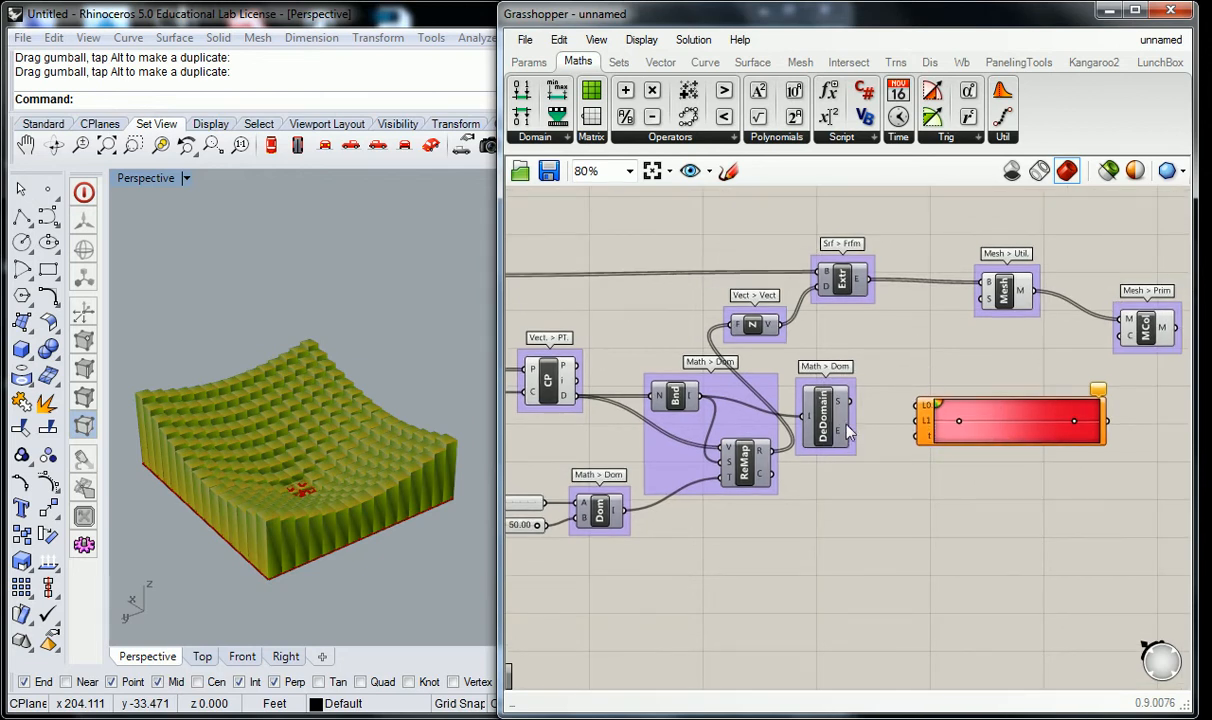
- Connect Deconstruct Domain's S output to the gradient's L0 input and its E output to the L1 input
mouse_move(843, 410)
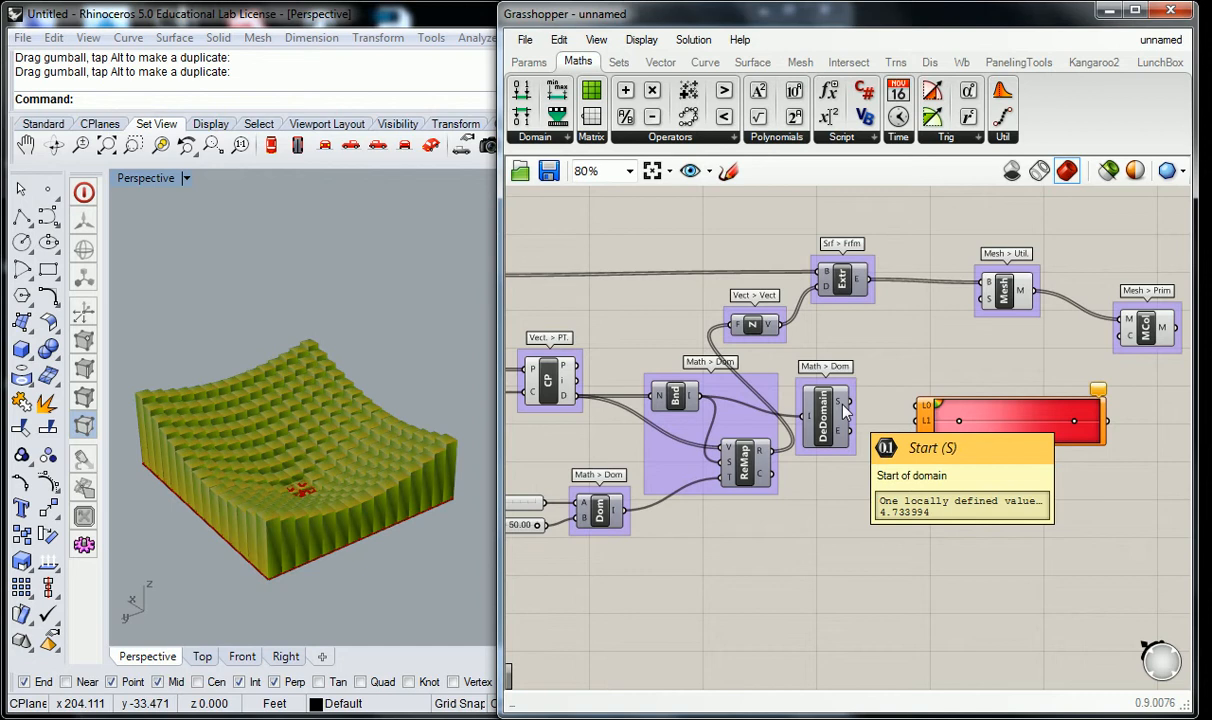
left_click_drag(849, 402, 918, 406)
mouse_move(830, 422)
left_mouse_down()
mouse_move(852, 480)
mouse_move(845, 423)
left_mouse_up()
right_click_drag(927, 378, 890, 386)
right_click_drag(866, 325, 866, 364)
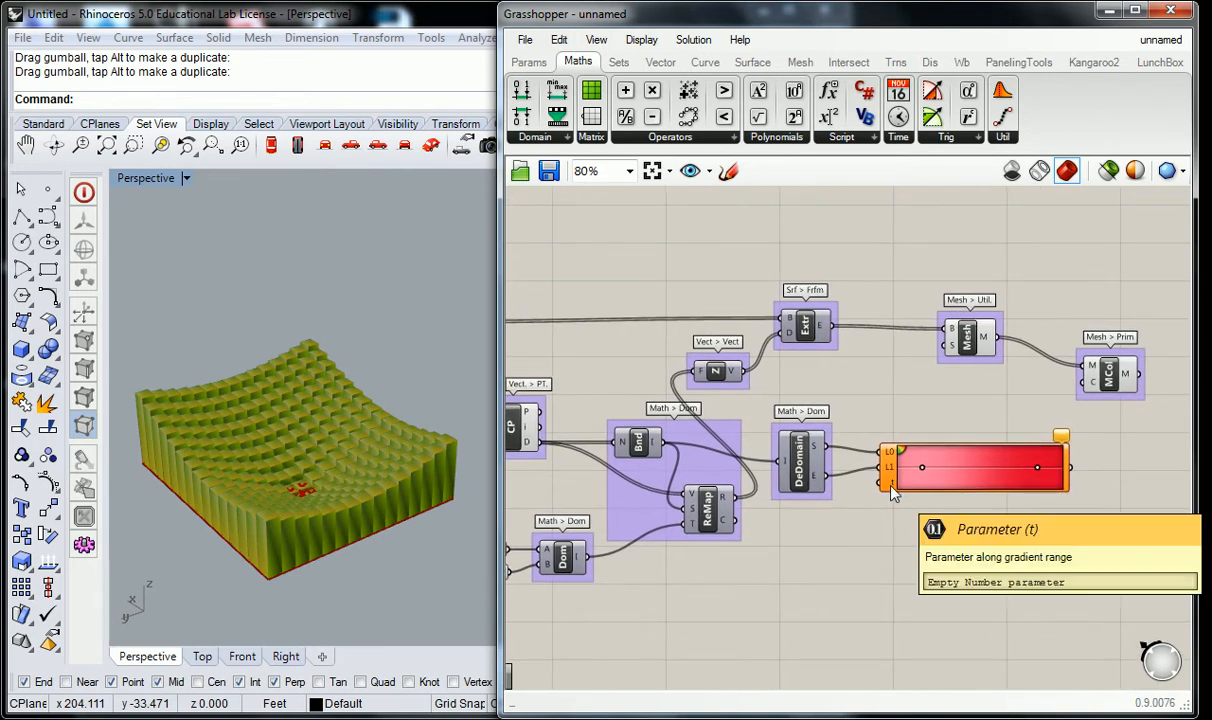
- Rearrange the components: Deconstruct Domain up beneath Extrude, Bounds down closer to ReMap, and the gradient slightly up
left_click_drag(796, 469, 803, 386)
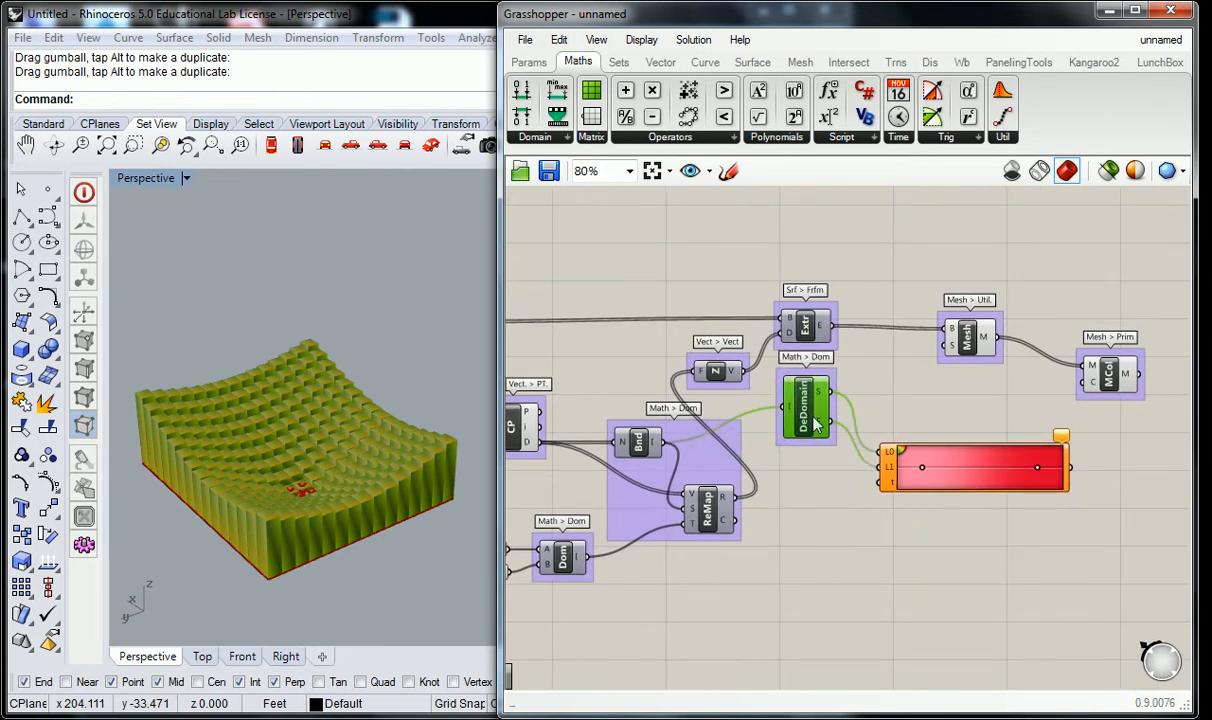
left_click_drag(642, 450, 664, 475)
left_click(599, 373)
left_click_drag(886, 484, 896, 466)
left_click(578, 393)
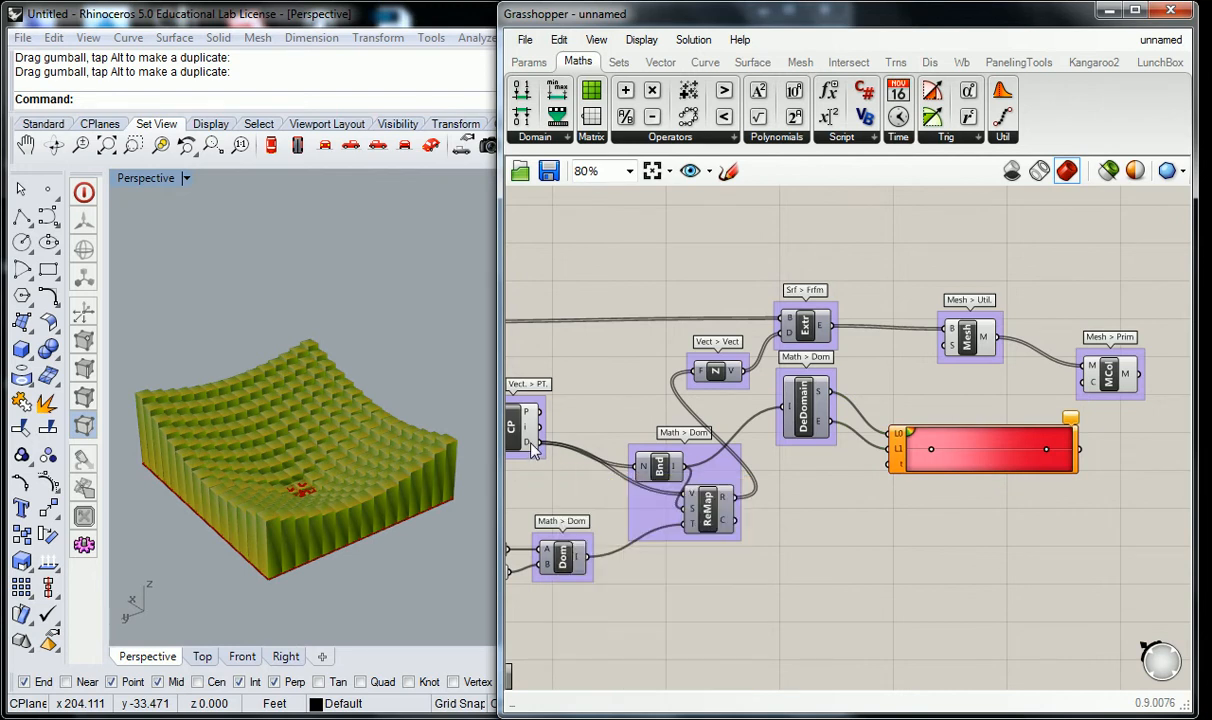
- Connect the Closest Point component's D output to the gradient's t input
mouse_move(531, 450)
left_click_drag(535, 442, 886, 470)
right_click_drag(915, 497, 802, 507)
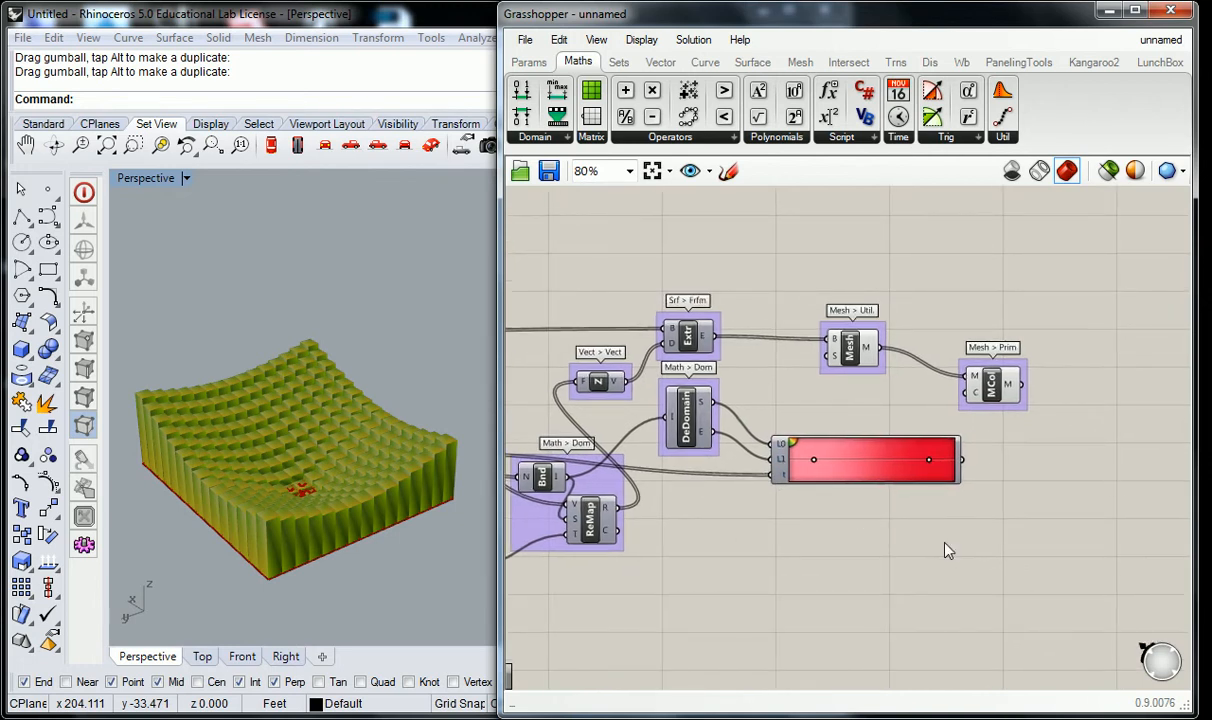
- Connect the gradient's output to the C input of the Mesh Colours component
right_click_drag(1037, 472, 974, 483)
left_click_drag(934, 398, 951, 398)
left_click(948, 447)
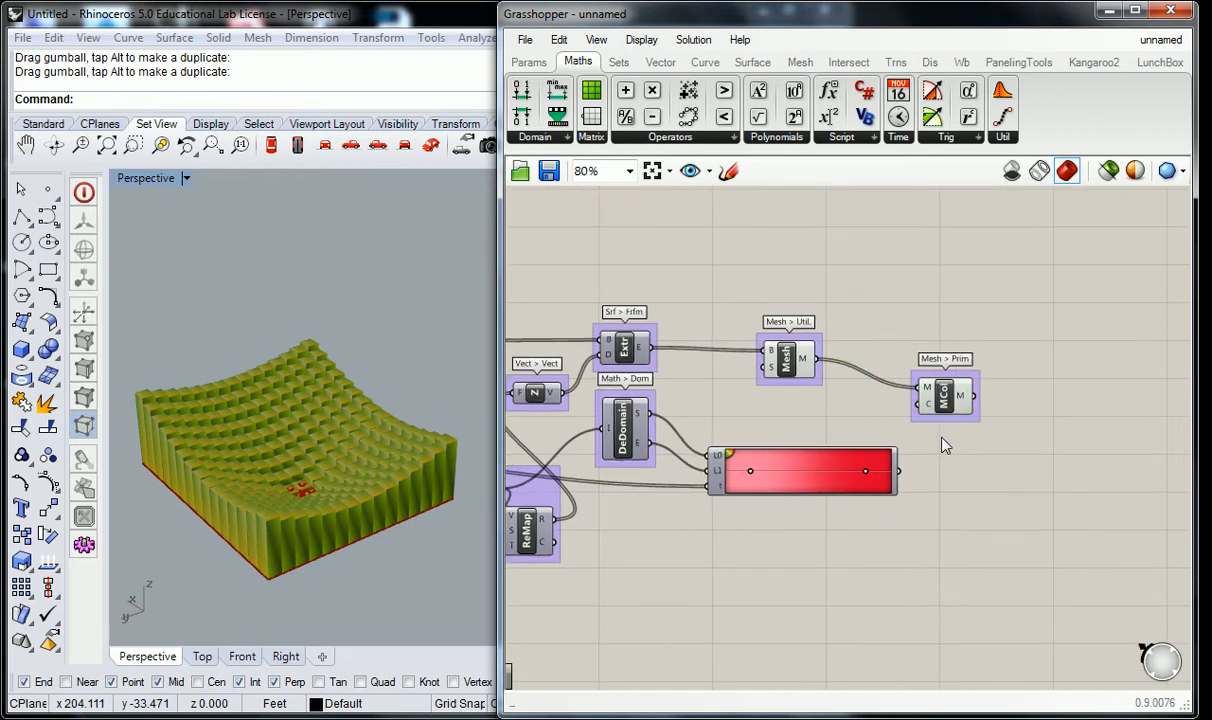
left_click_drag(903, 475, 918, 404)
right_click_drag(352, 483, 398, 420)
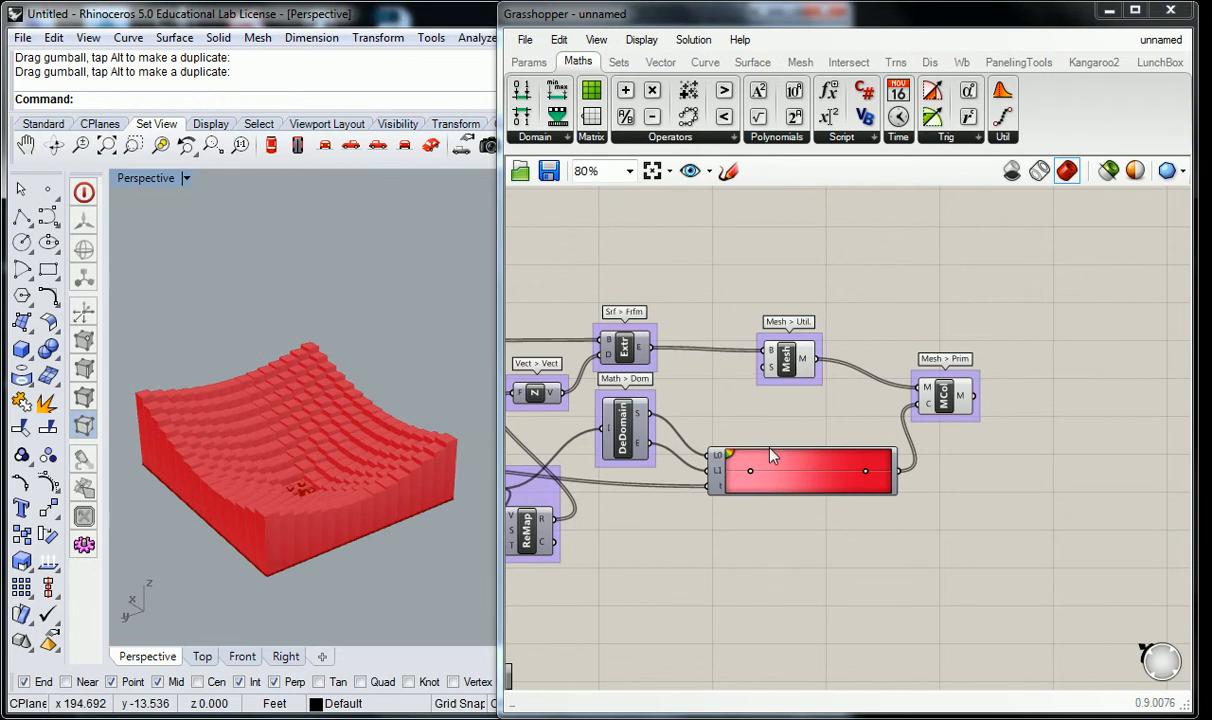
double_click(731, 457)
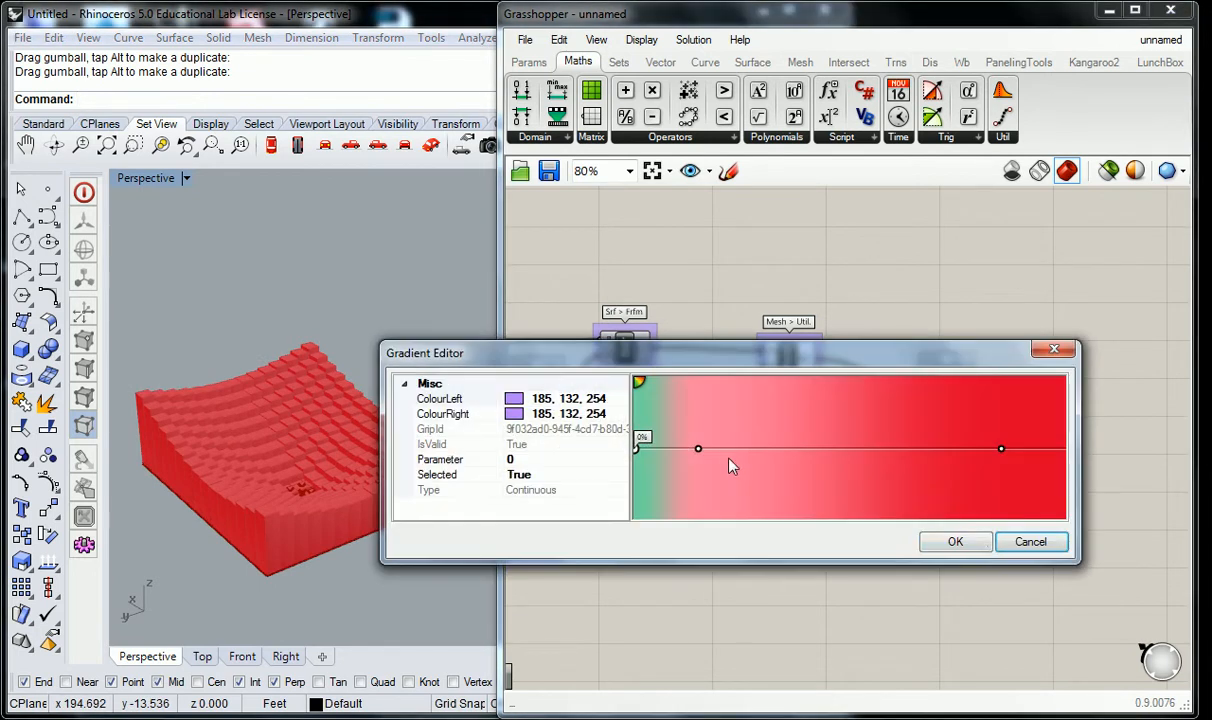
left_click(1000, 525)
scroll(731, 457, "up", 10)
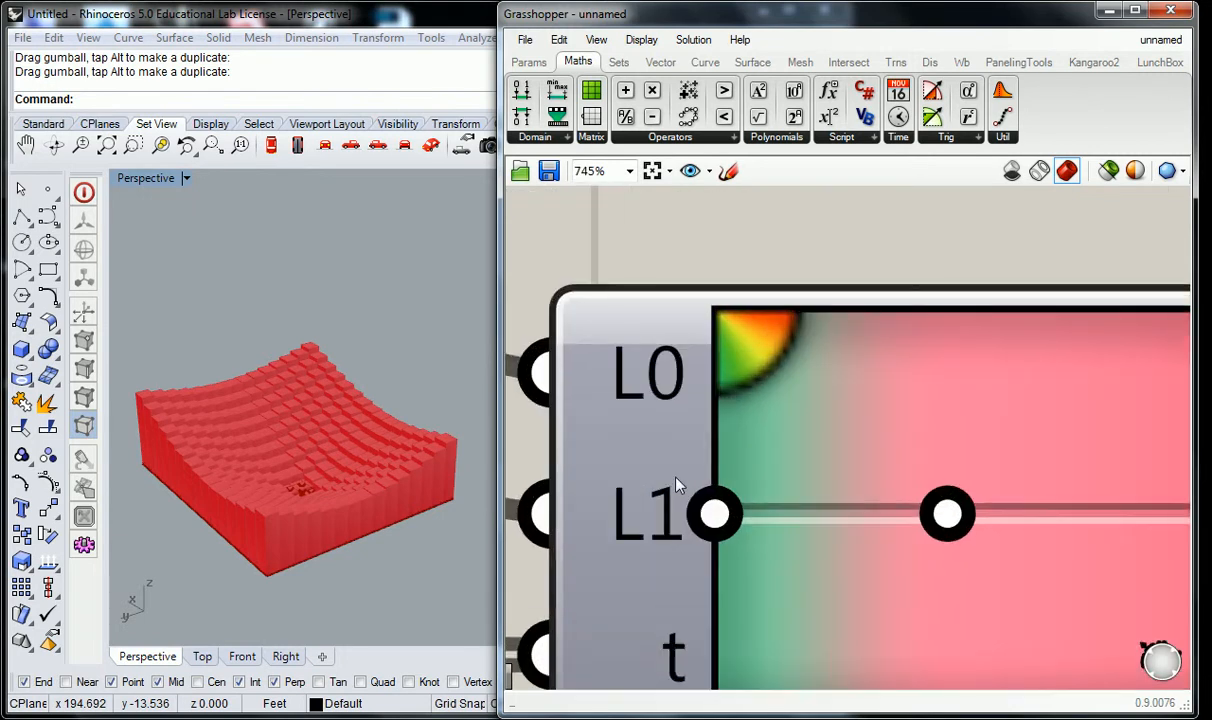
scroll(682, 472, "down", 7)
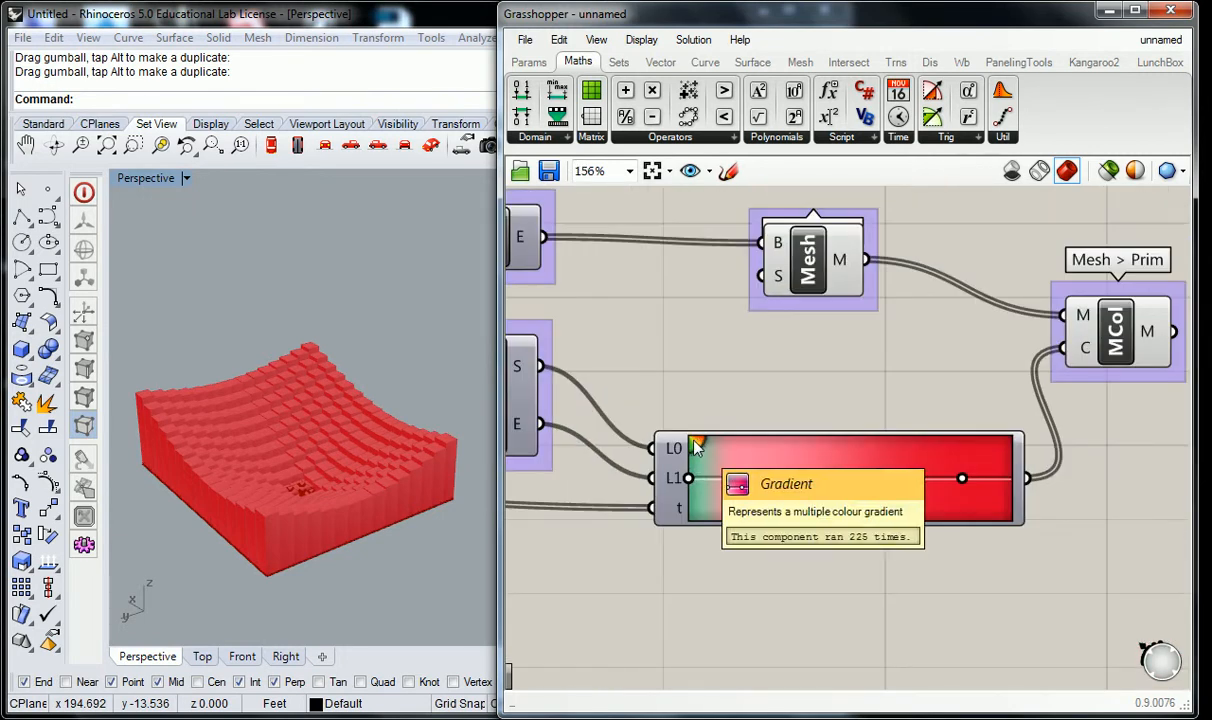
double_click(699, 447)
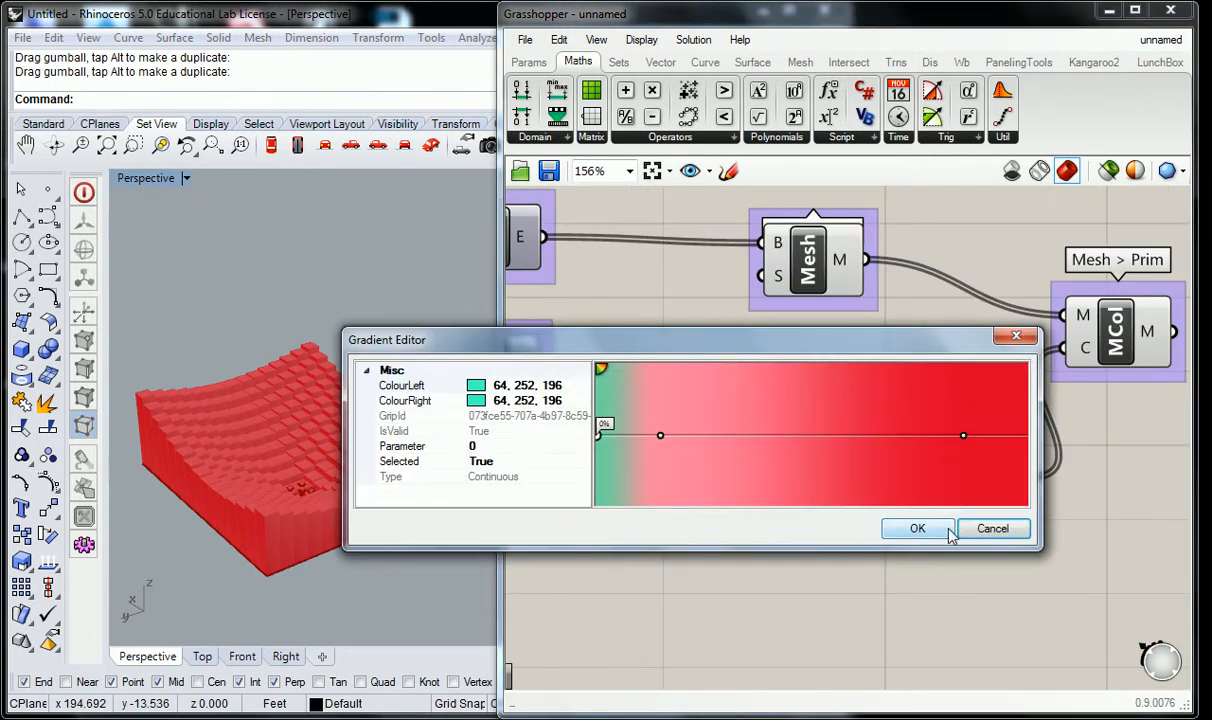
left_click(978, 526)
- Apply the preset running from red through orange and yellow to blue to the gradient
right_click(699, 449)
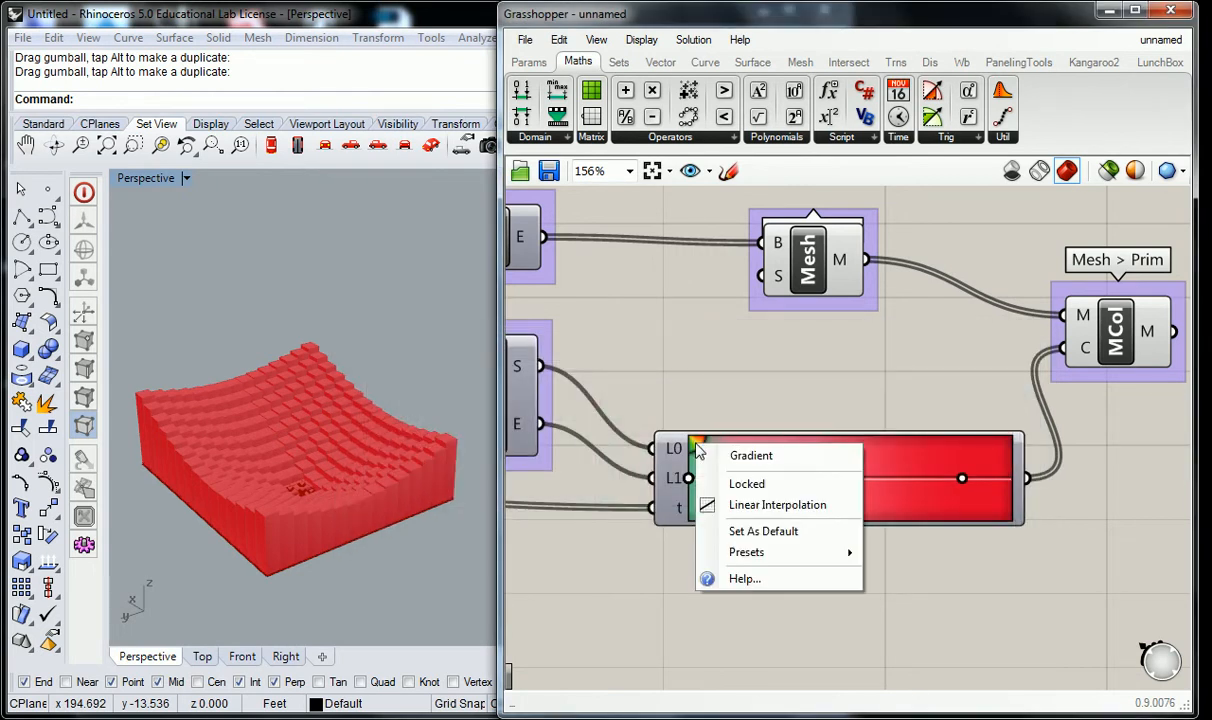
mouse_move(773, 563)
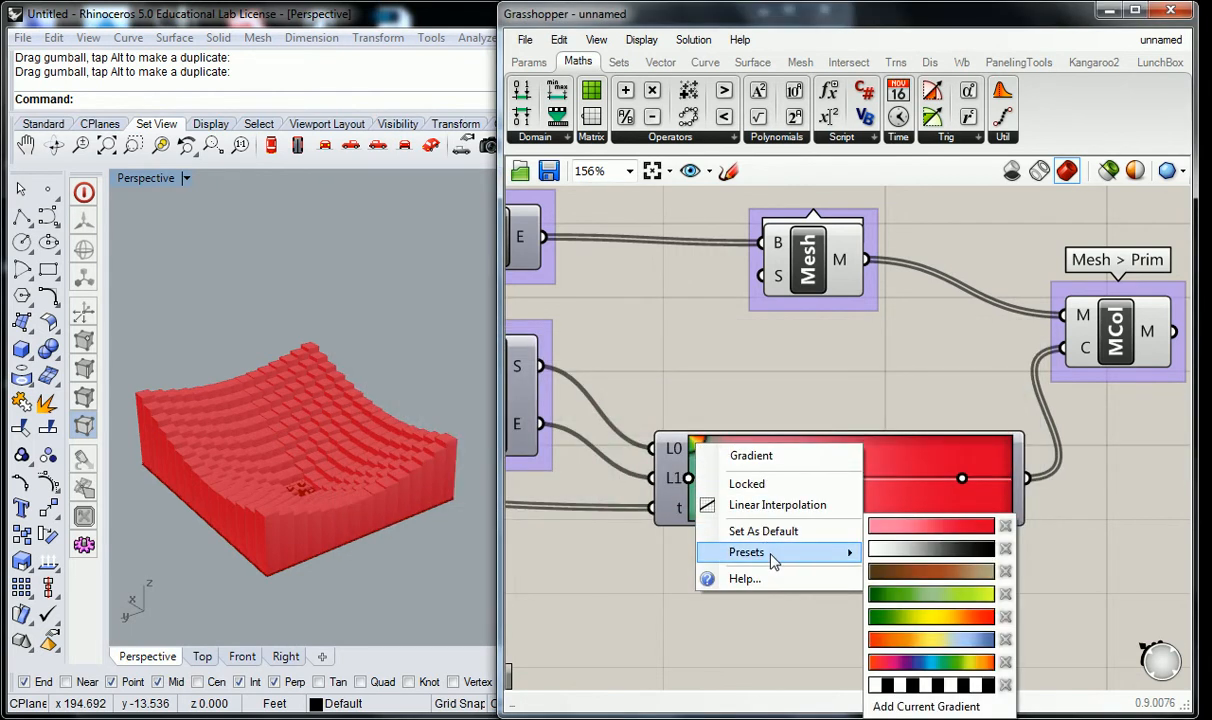
left_click(935, 640)
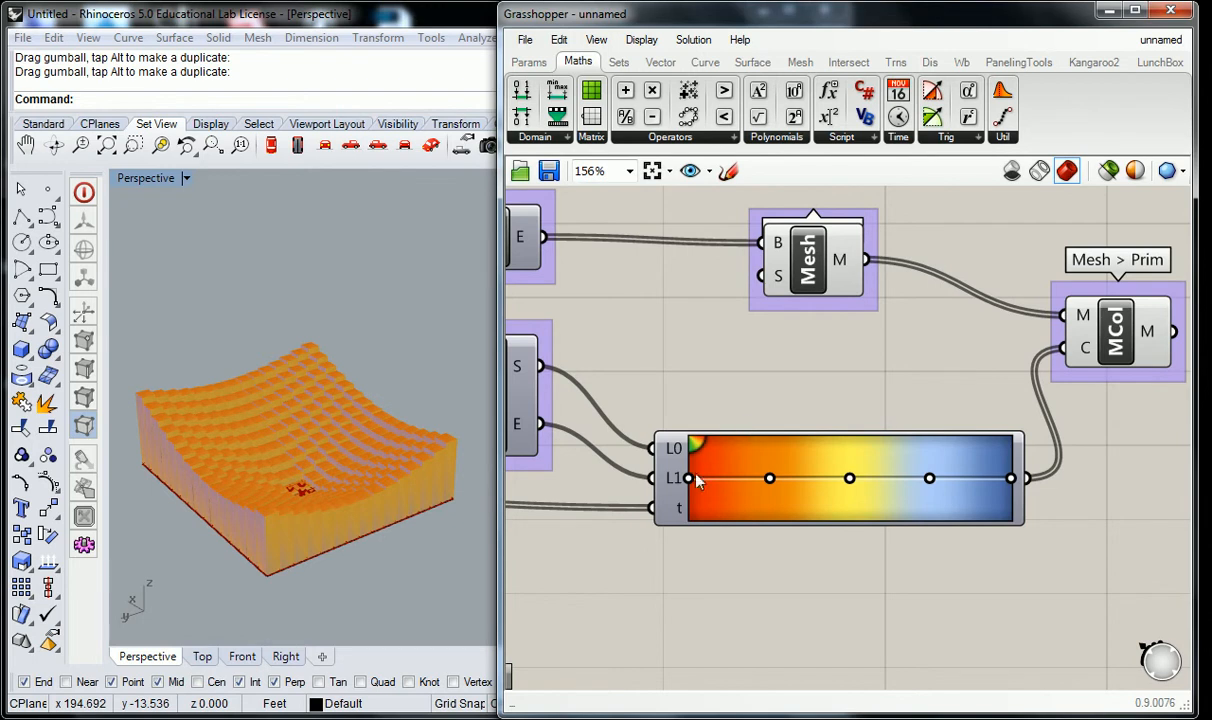
mouse_move(419, 414)
right_mouse_down()
mouse_move(279, 438)
mouse_move(423, 438)
mouse_move(433, 420)
mouse_move(415, 400)
right_mouse_up()
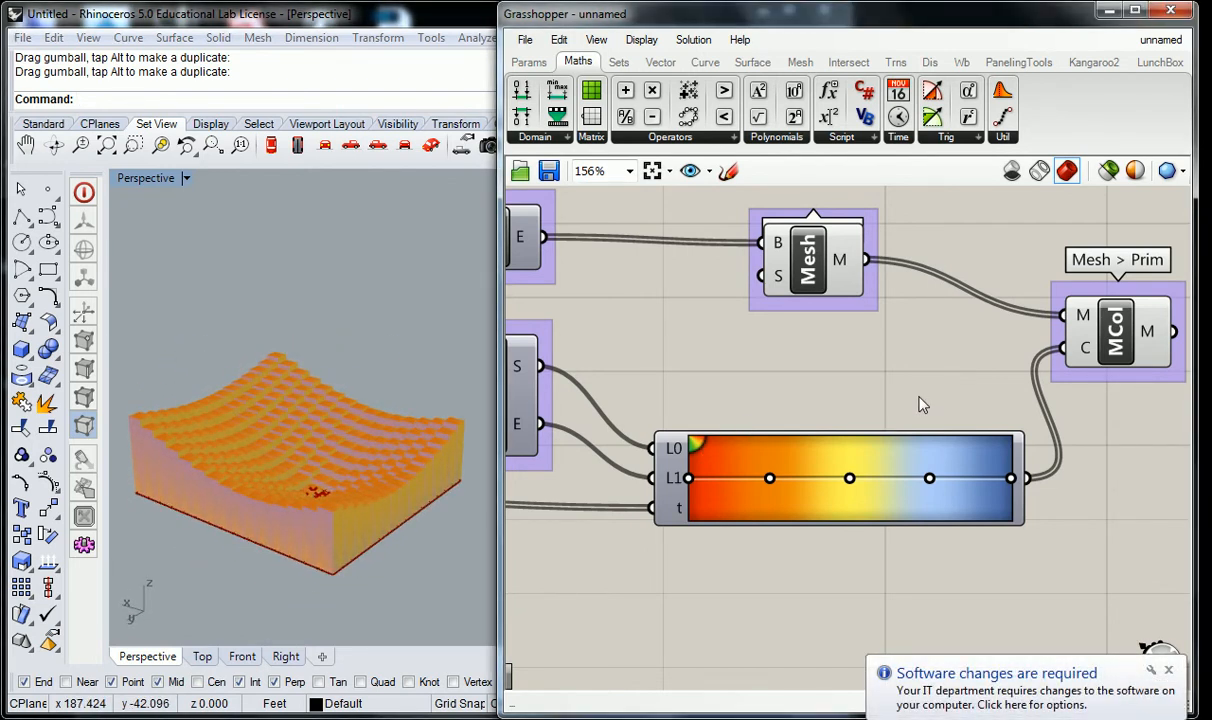
- Inspect the data arriving at the Mesh Colours component's mesh and colour inputs
scroll(921, 404, "down", 1)
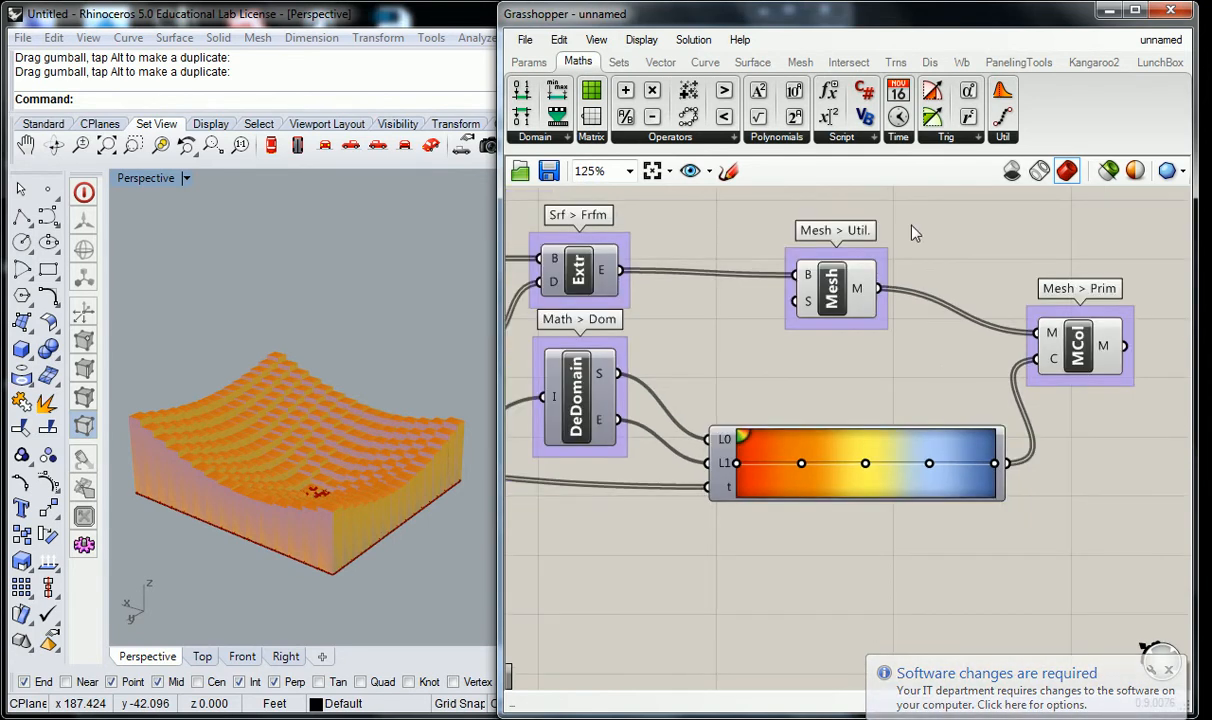
right_click_drag(955, 358, 868, 389)
mouse_move(967, 368)
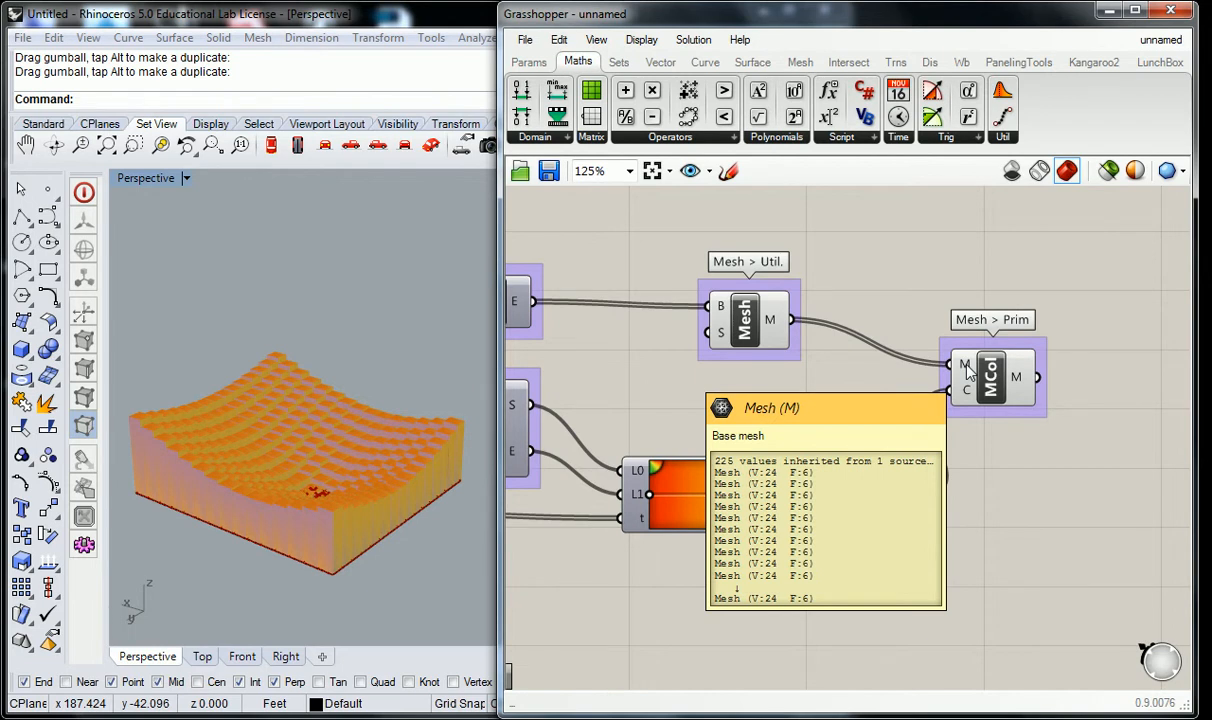
mouse_move(968, 395)
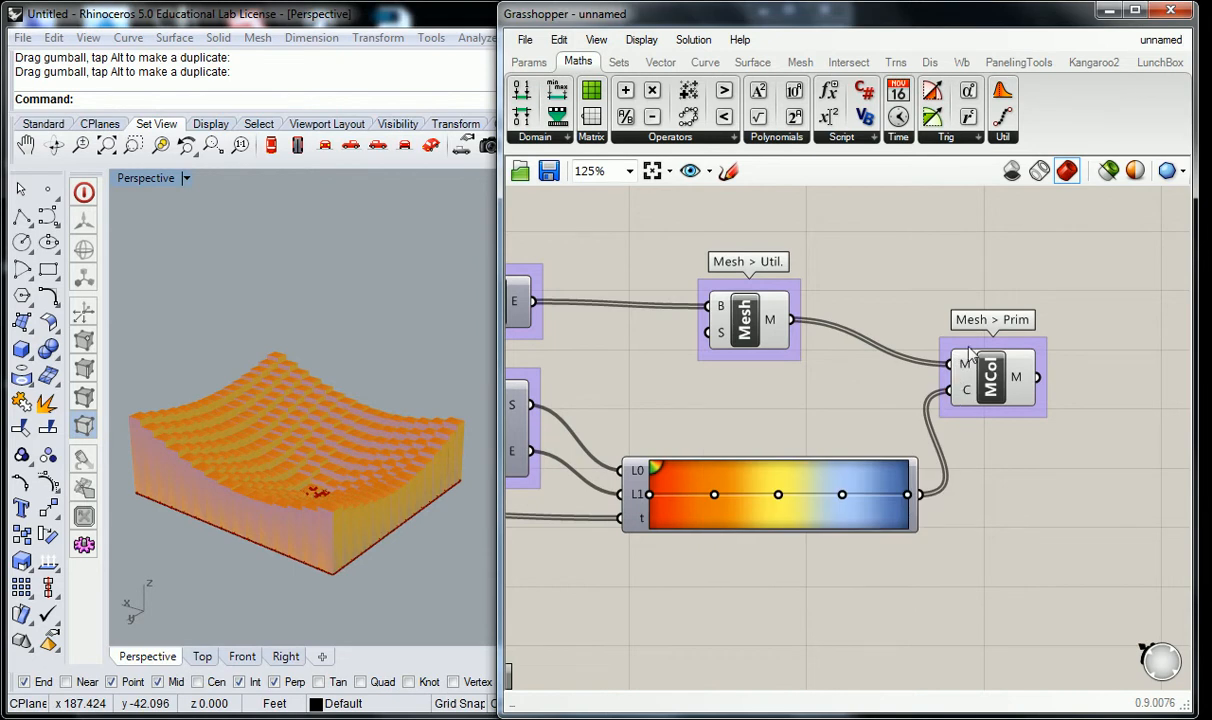
scroll(918, 365, "down", 2)
scroll(572, 93, "up", 1)
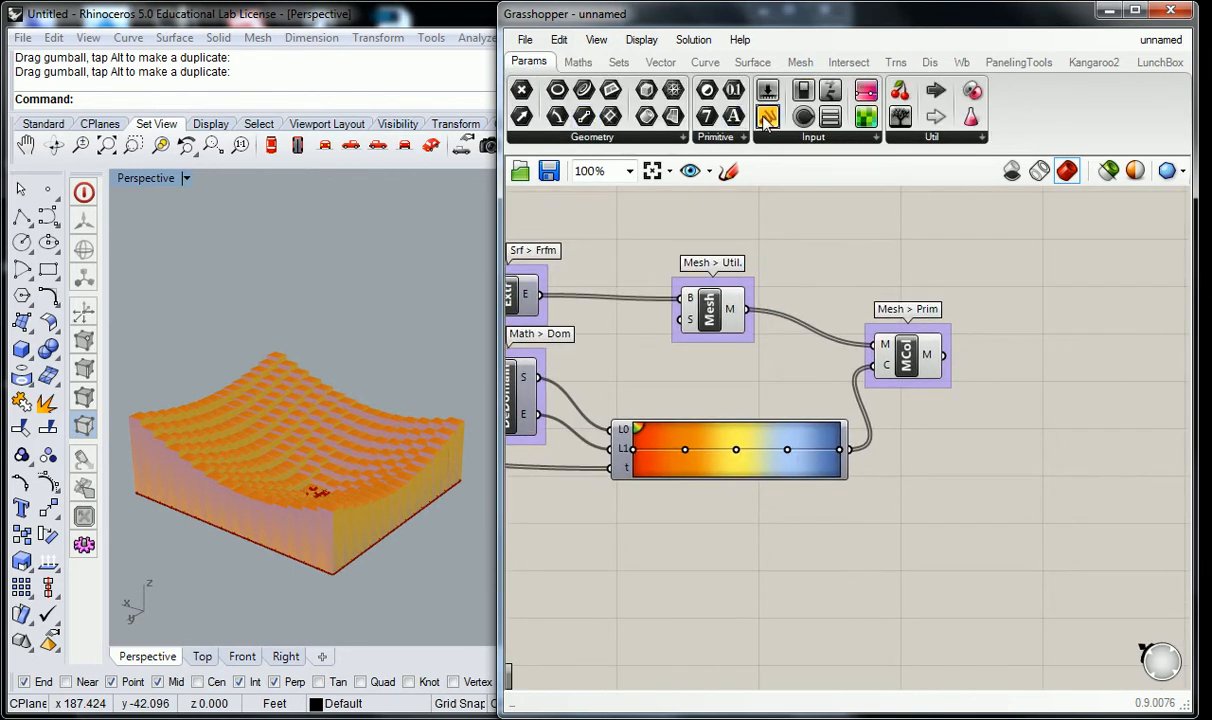
- Move the Mesh Colours component up, place a duplicate of it below and turn off the duplicate's preview
left_click(908, 368)
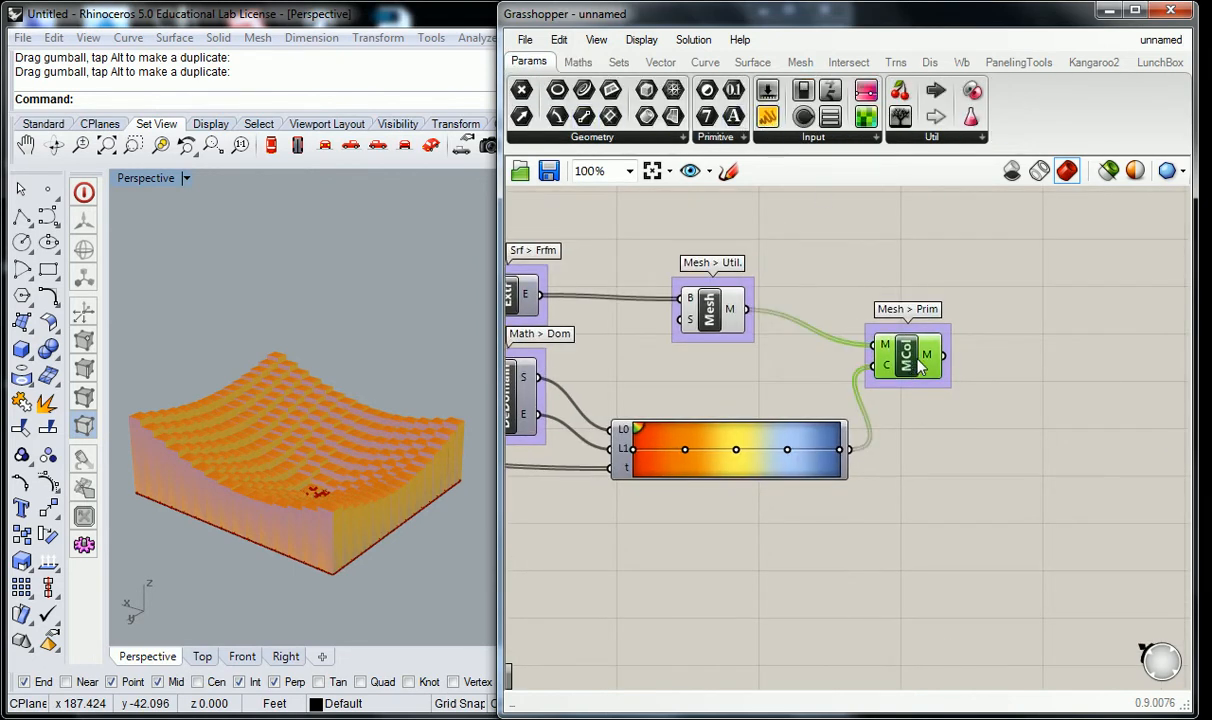
left_click_drag(908, 368, 928, 283)
left_click_drag(932, 393, 941, 368)
right_click(935, 368)
left_click(970, 400)
left_click(981, 349)
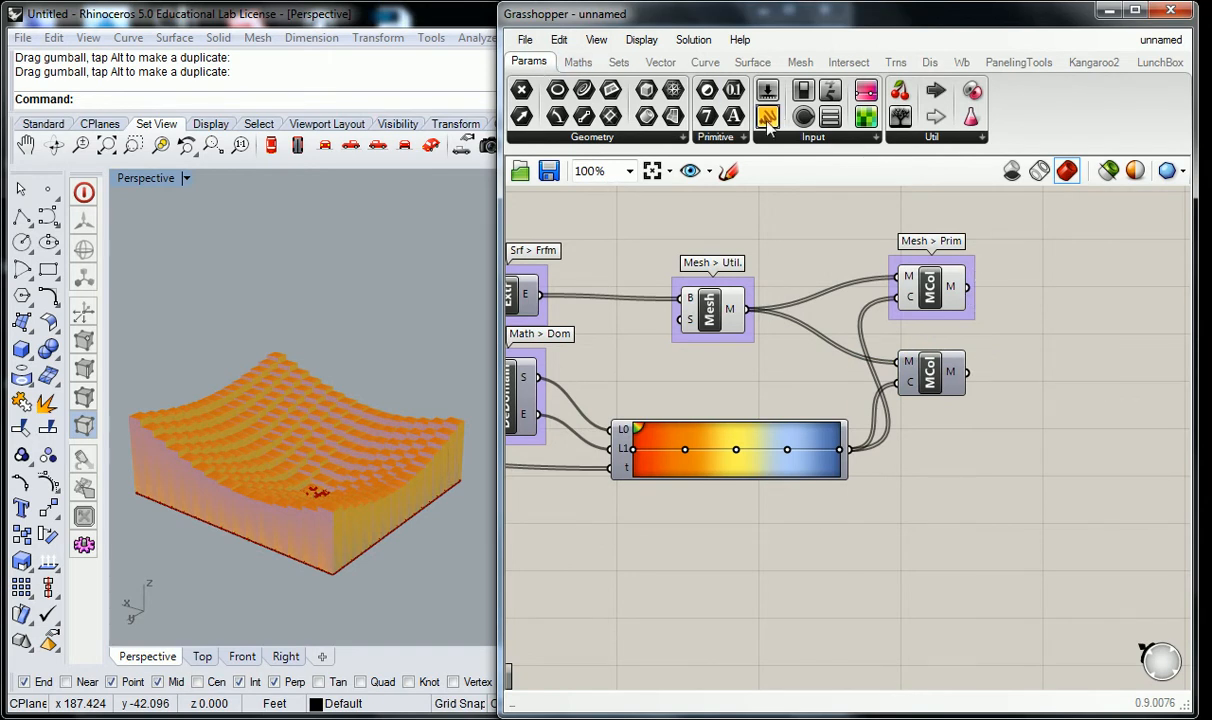
- Delete the duplicate Mesh Colours component and move the original down to between the Mesh Brep component and the gradient
left_click(822, 140)
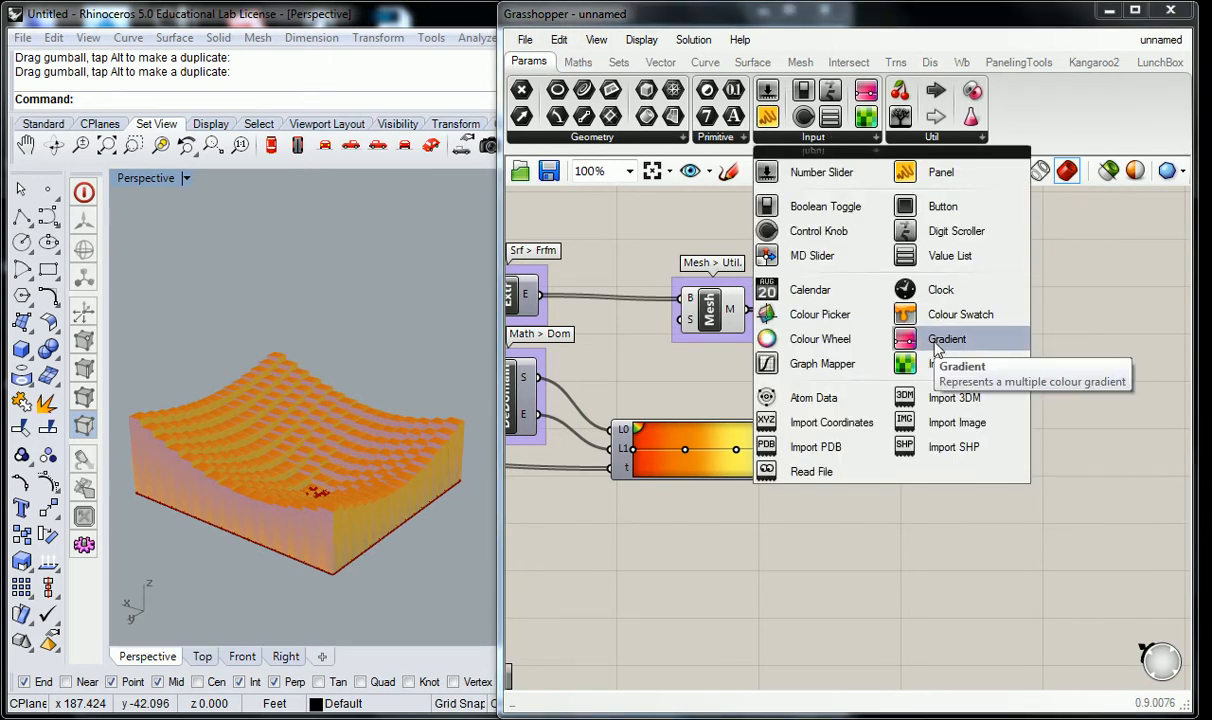
left_click(1001, 547)
right_click_drag(1036, 336, 926, 400)
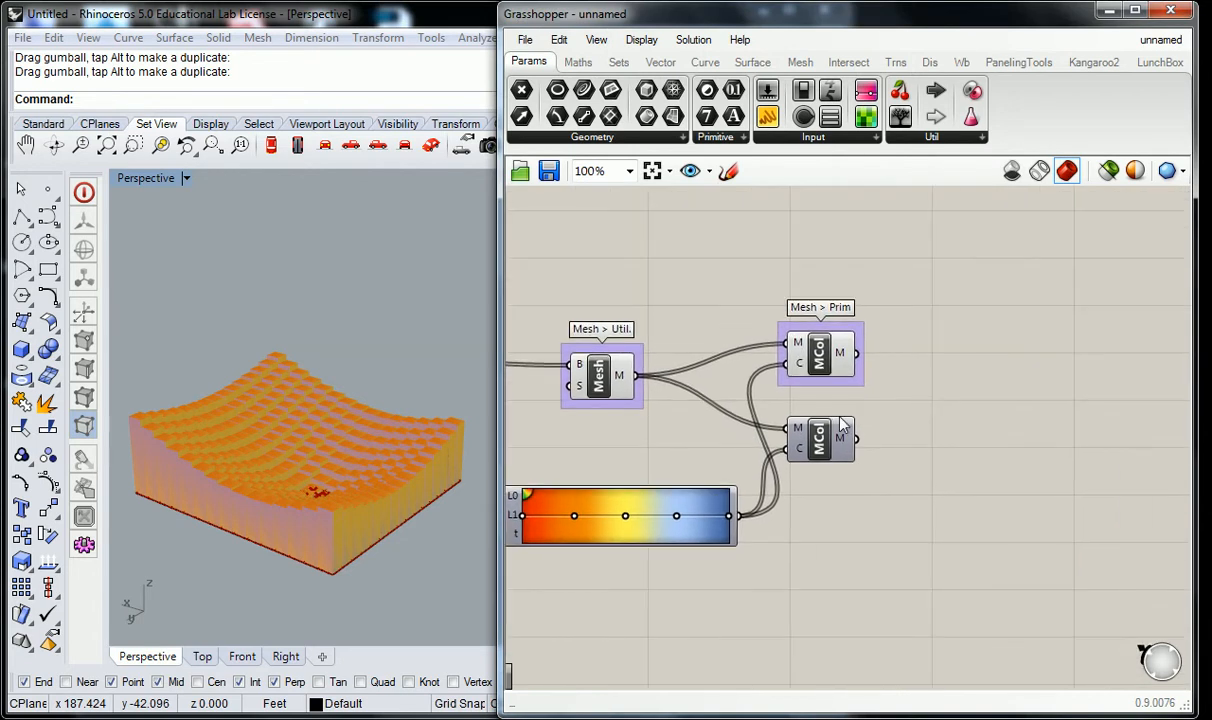
left_click(806, 452)
key("Delete")
right_click_drag(820, 452, 860, 455)
left_click_drag(856, 359, 847, 446)
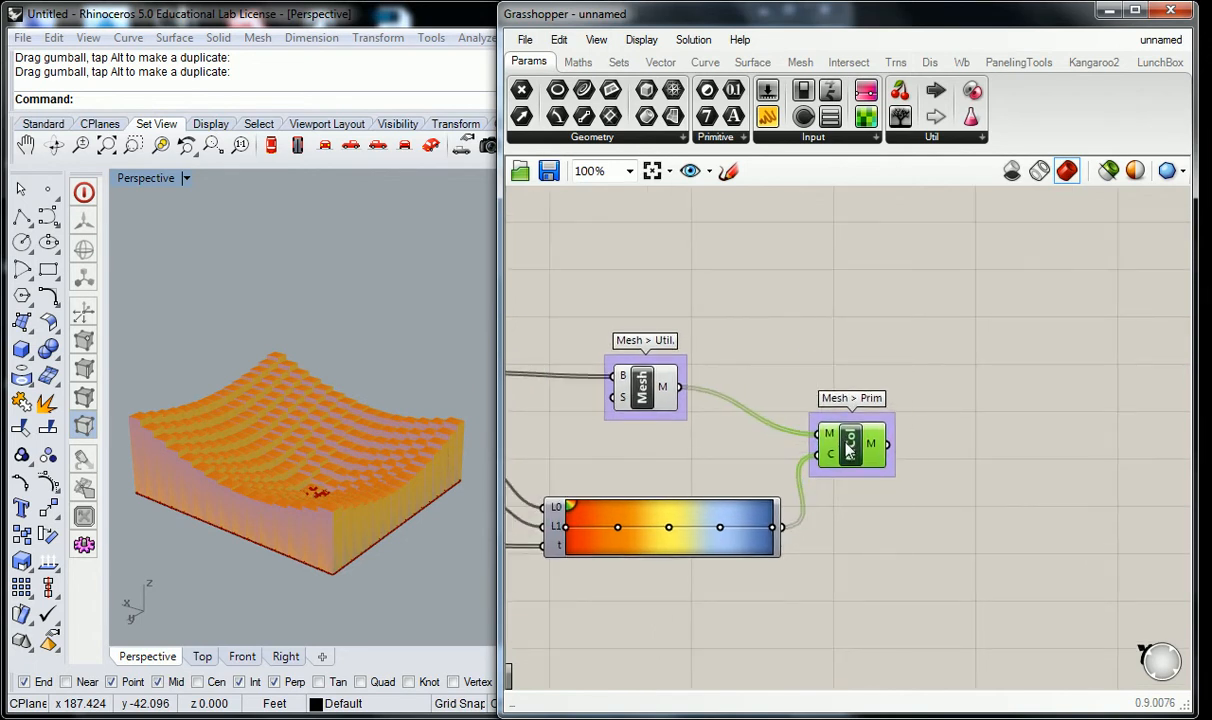
- Add a panel below the gradient, wire the gradient's output into it and lengthen it to list more colour values
mouse_move(832, 462)
right_click_drag(832, 462, 800, 383)
left_click(767, 116)
left_click(818, 500)
left_click_drag(758, 453, 828, 572)
right_click_drag(836, 482, 818, 438)
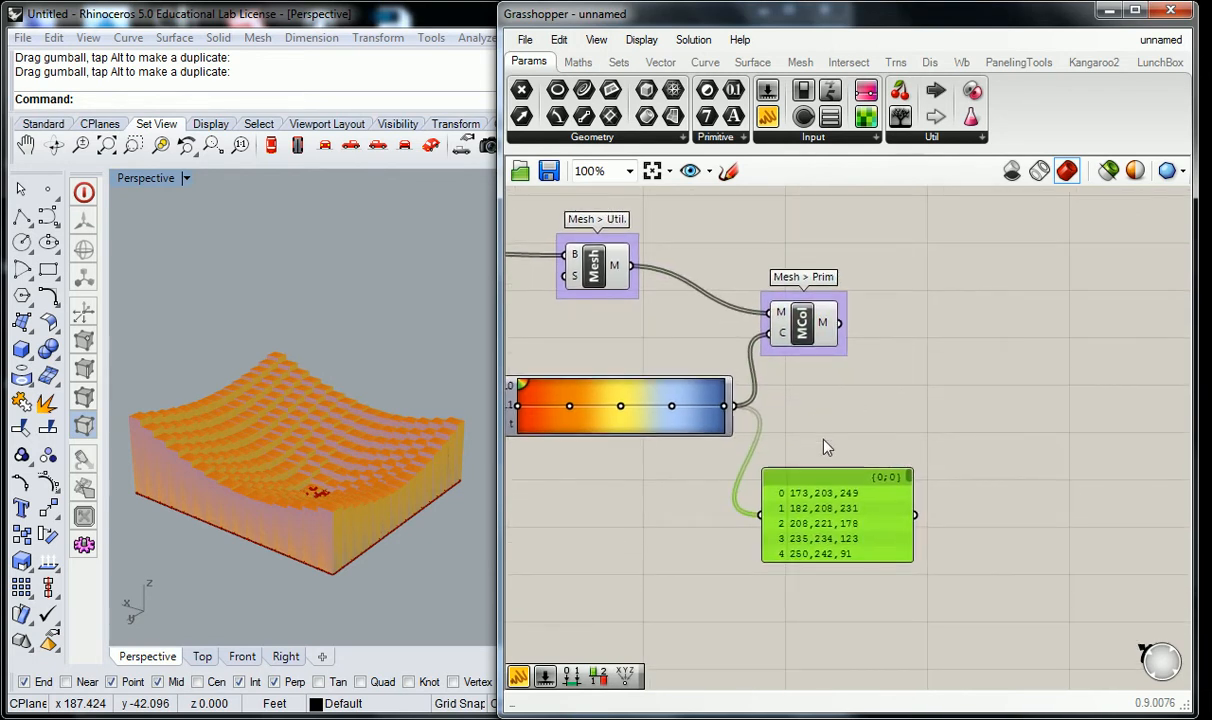
left_click(834, 441)
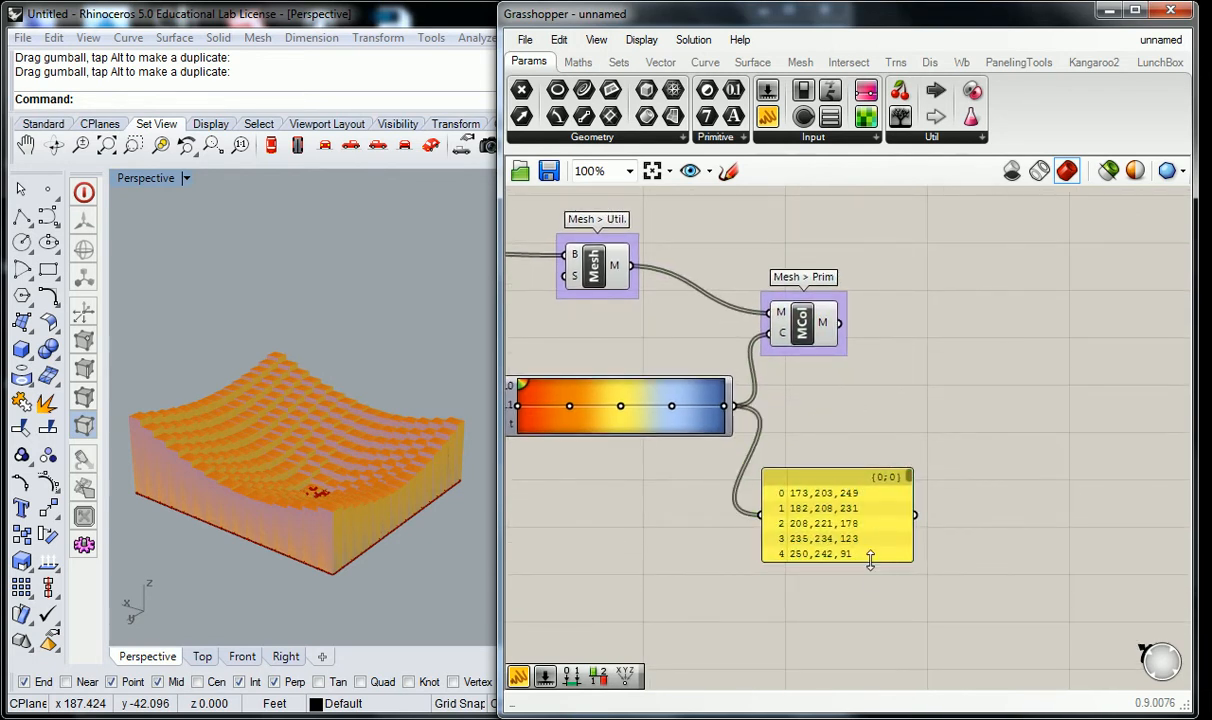
left_click_drag(830, 561, 835, 652)
left_click_drag(806, 340, 839, 330)
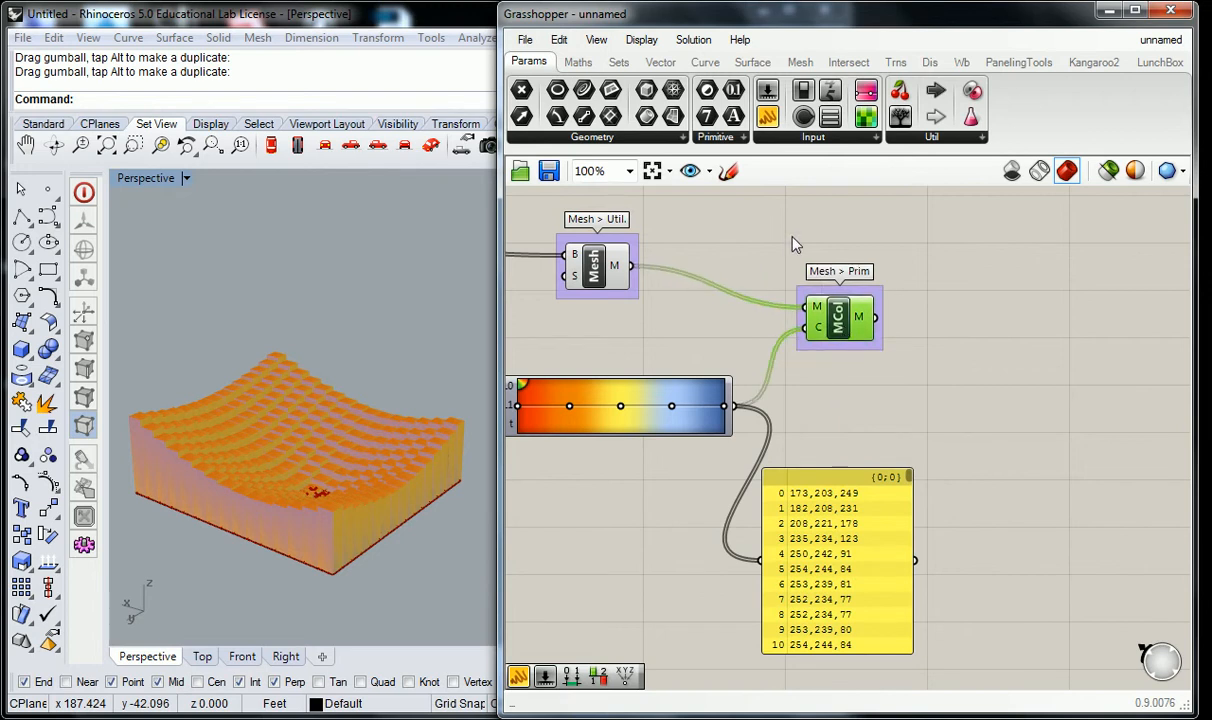
- Add a second panel above the Mesh Brep component, fed by its mesh output, and lengthen it to list more meshes
right_click_drag(793, 251, 805, 324)
left_click_drag(643, 338, 724, 237)
right_click_drag(724, 237, 699, 303)
left_click_drag(810, 272, 837, 230)
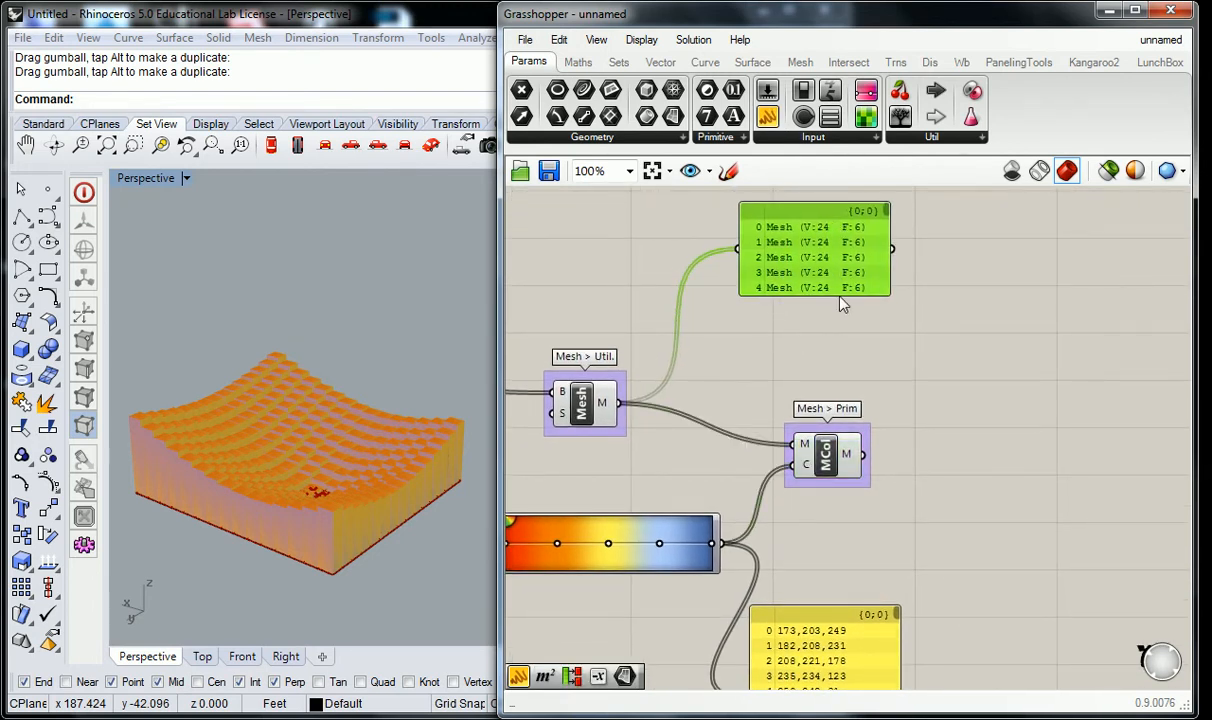
left_click_drag(841, 296, 845, 352)
left_click_drag(816, 258, 829, 253)
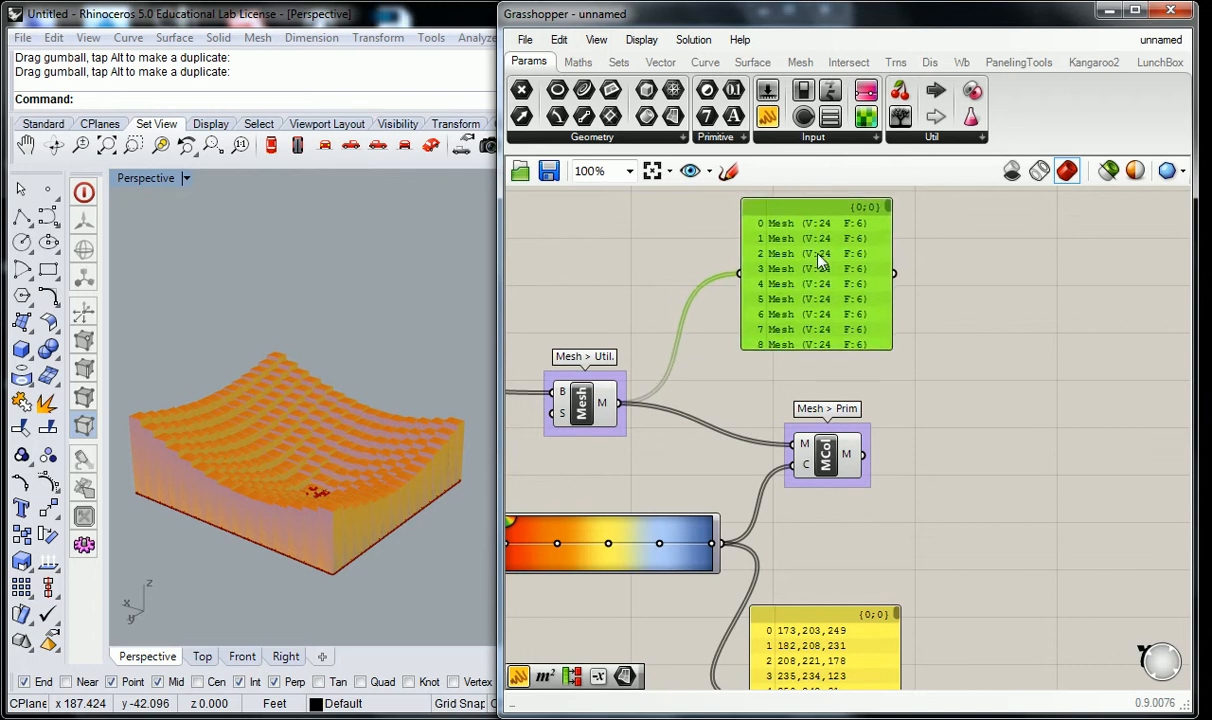
left_click(862, 399)
scroll(893, 438, "down", 3)
scroll(813, 330, "up", 3)
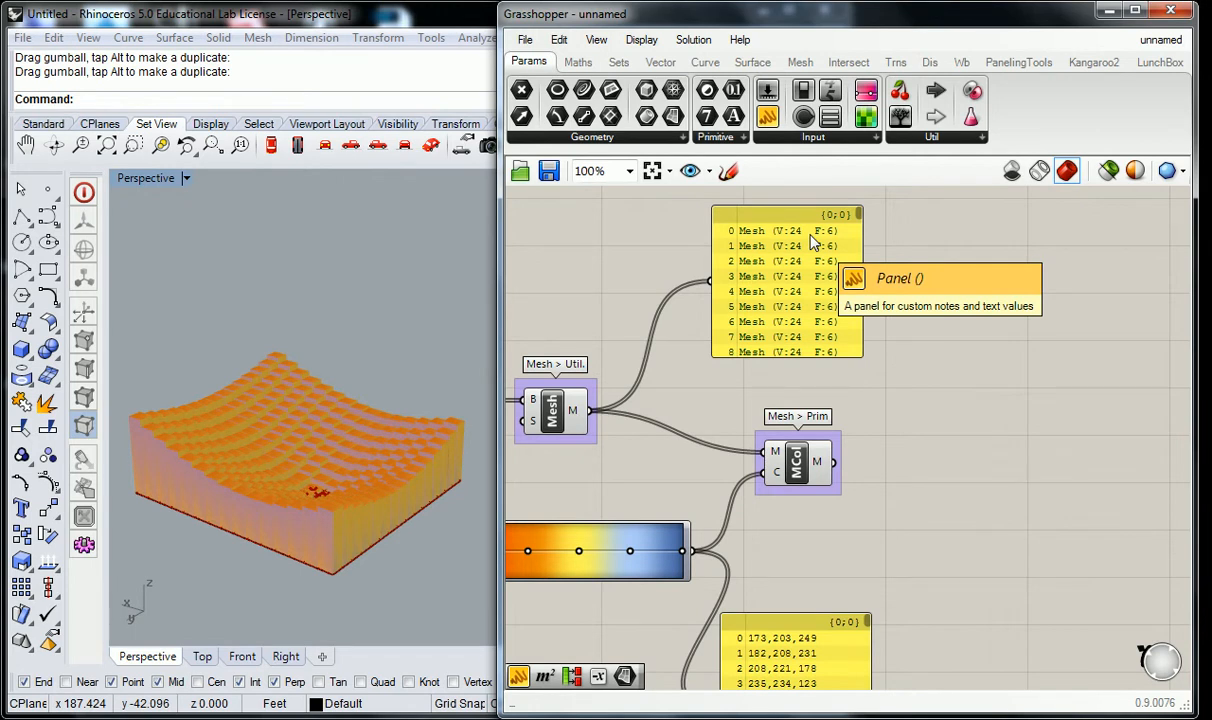
- Graft the Mesh Colours component's colour input and its mesh input
right_click_drag(902, 493, 932, 320)
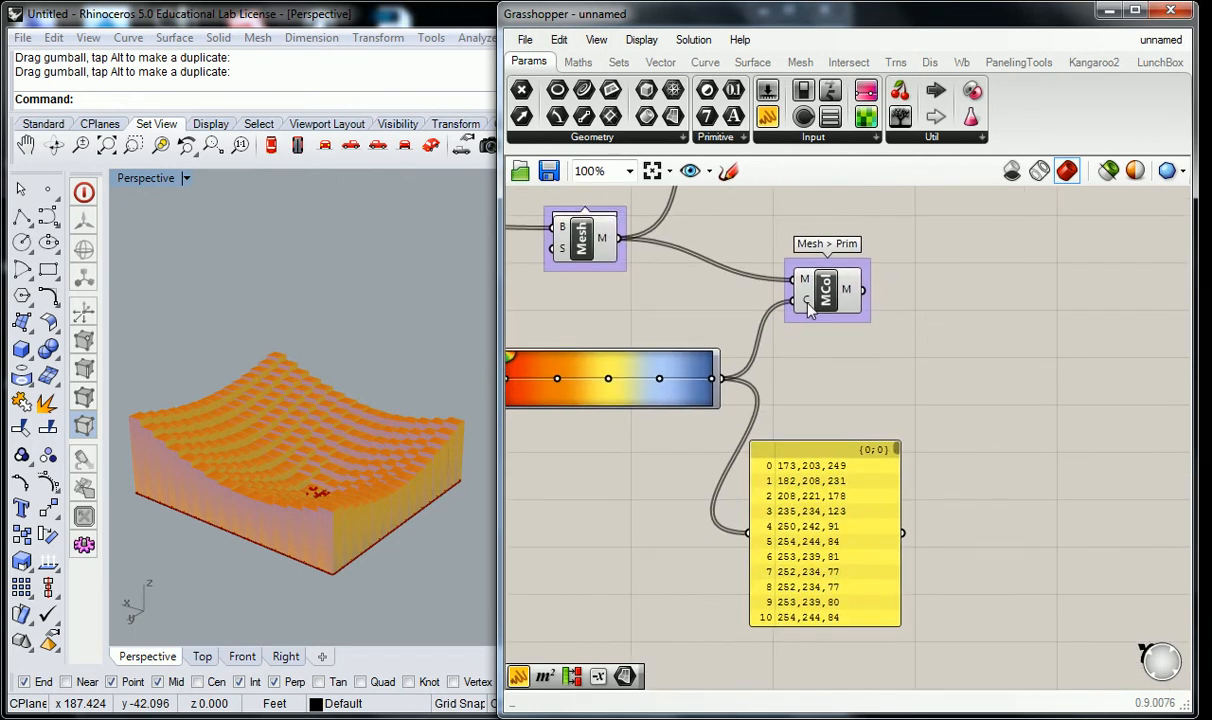
mouse_move(808, 309)
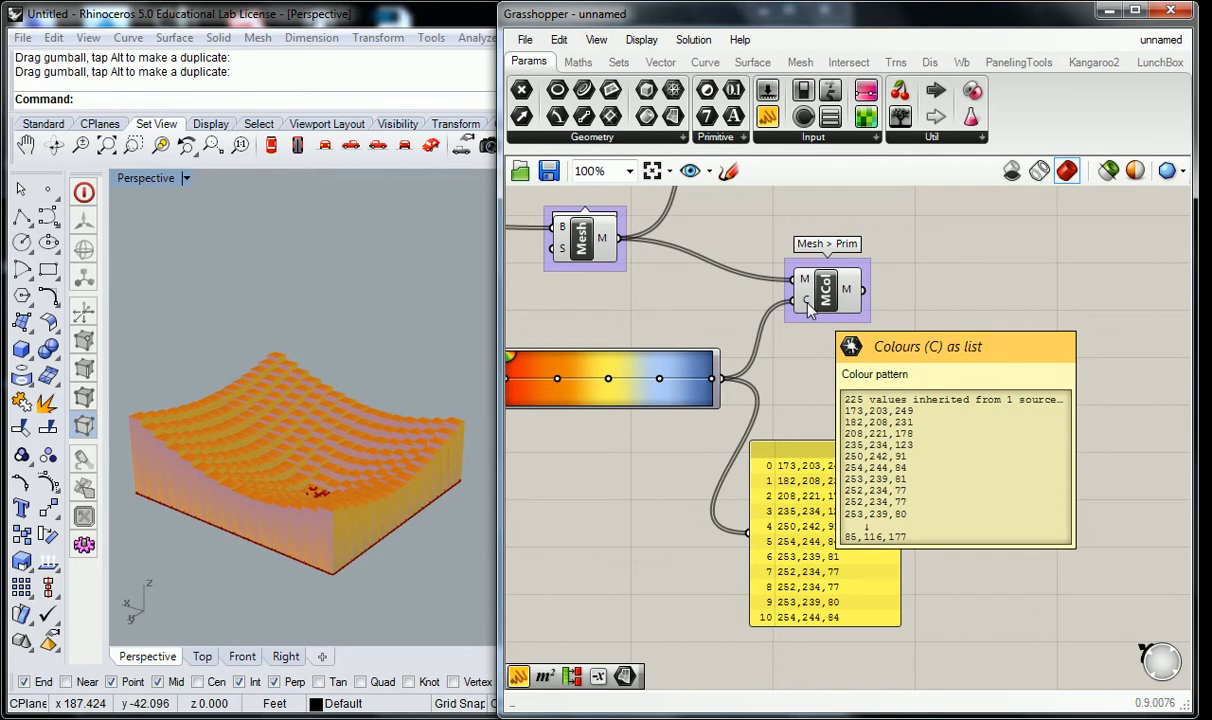
right_click(809, 303)
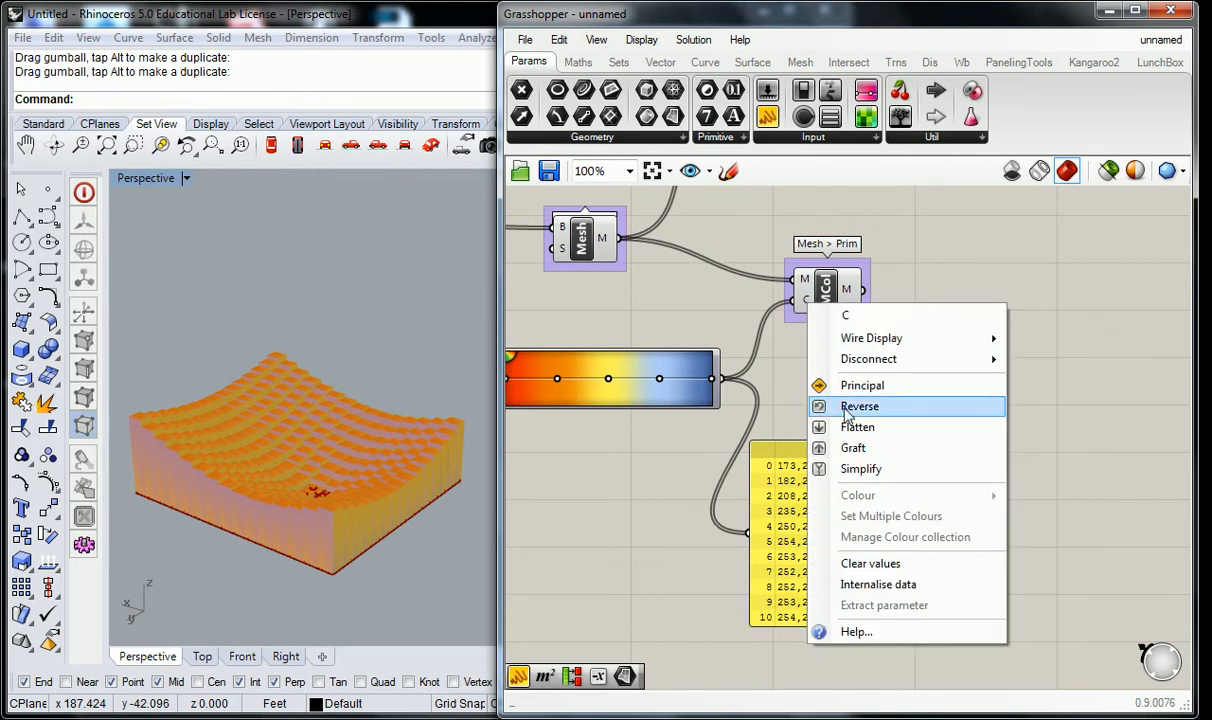
left_click(853, 449)
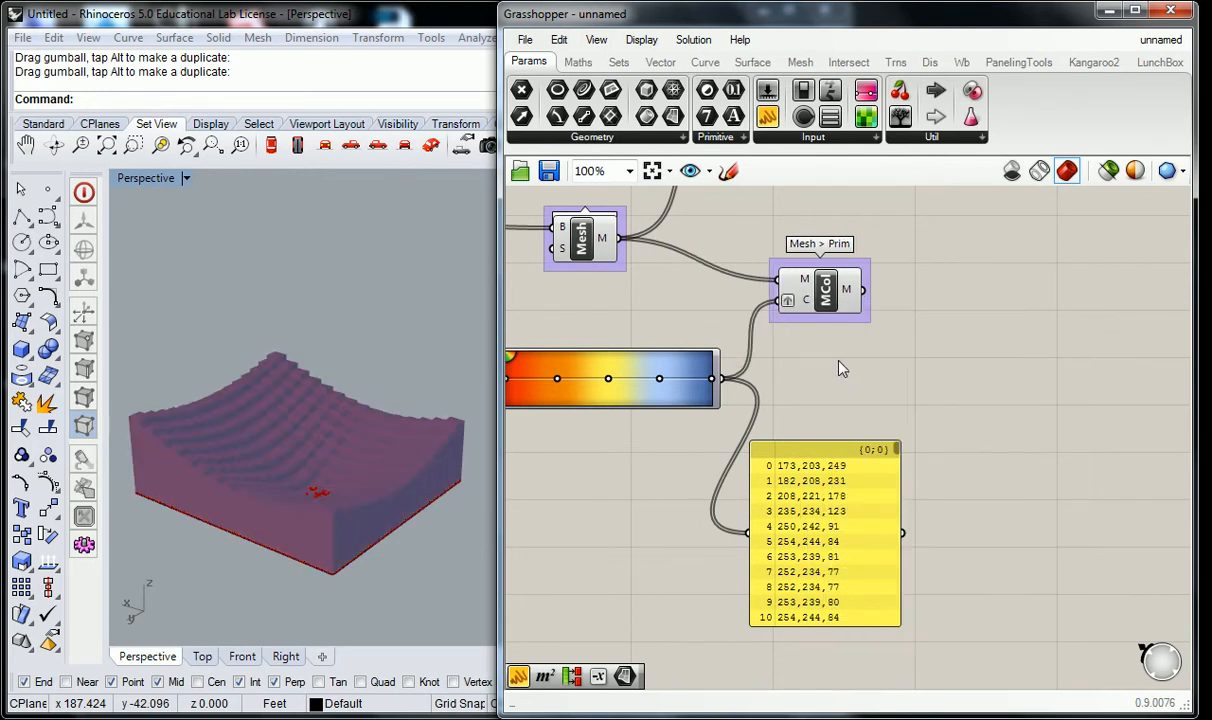
mouse_move(808, 308)
right_click_drag(809, 269, 803, 337)
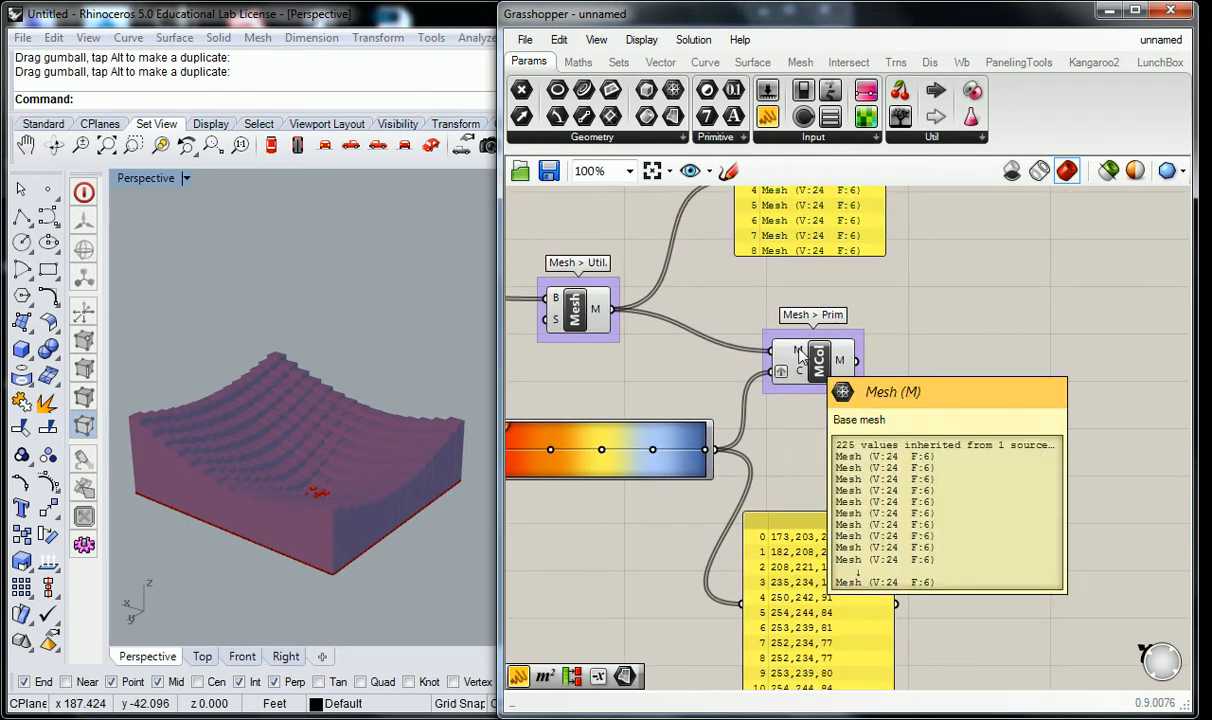
right_click(790, 348)
left_click(849, 489)
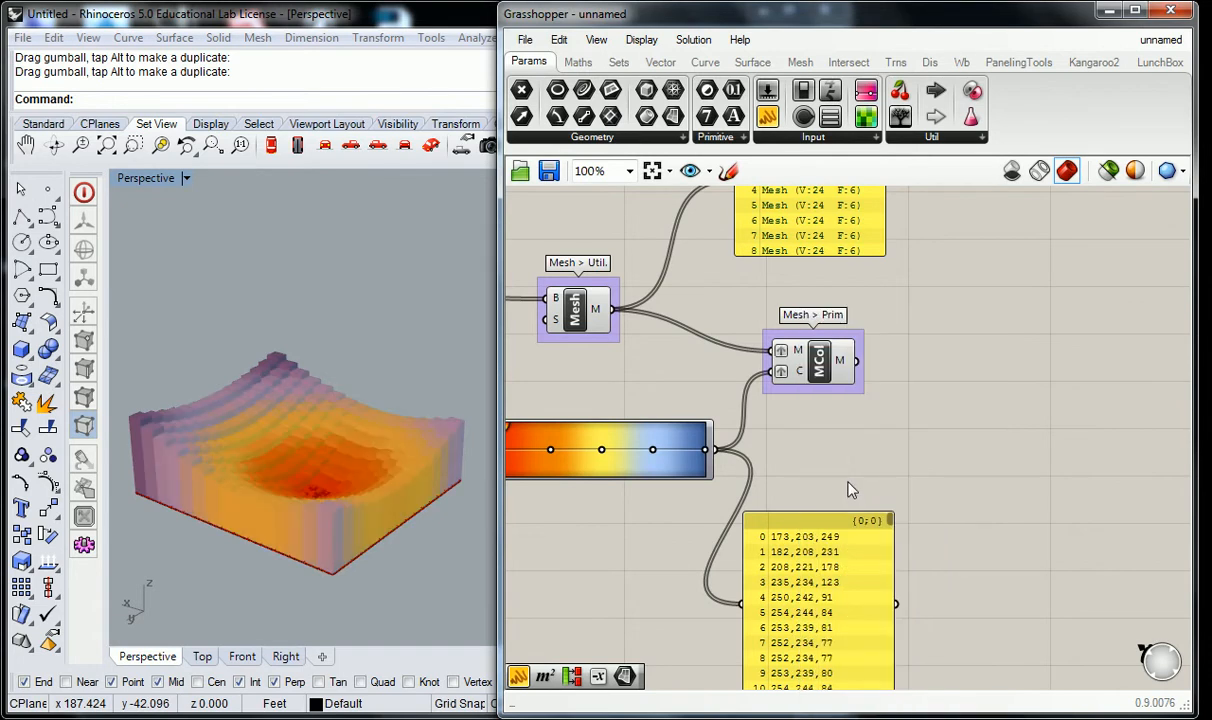
- Examine the grafted mesh data and the coloured panels around the attractor, narrowing the Grasshopper window to uncover more of the Rhino viewport
mouse_move(800, 364)
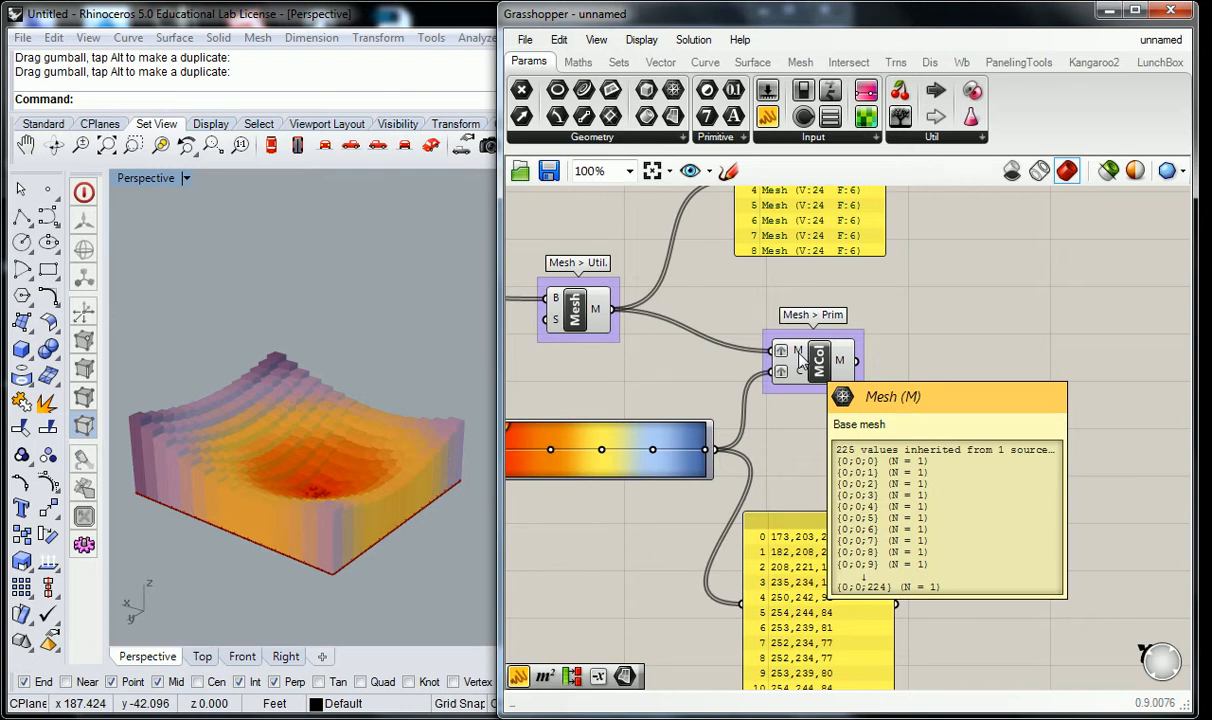
right_click_drag(340, 357, 263, 453)
scroll(271, 448, "up", 4)
right_click_drag(340, 465, 539, 438)
scroll(309, 514, "up", 4)
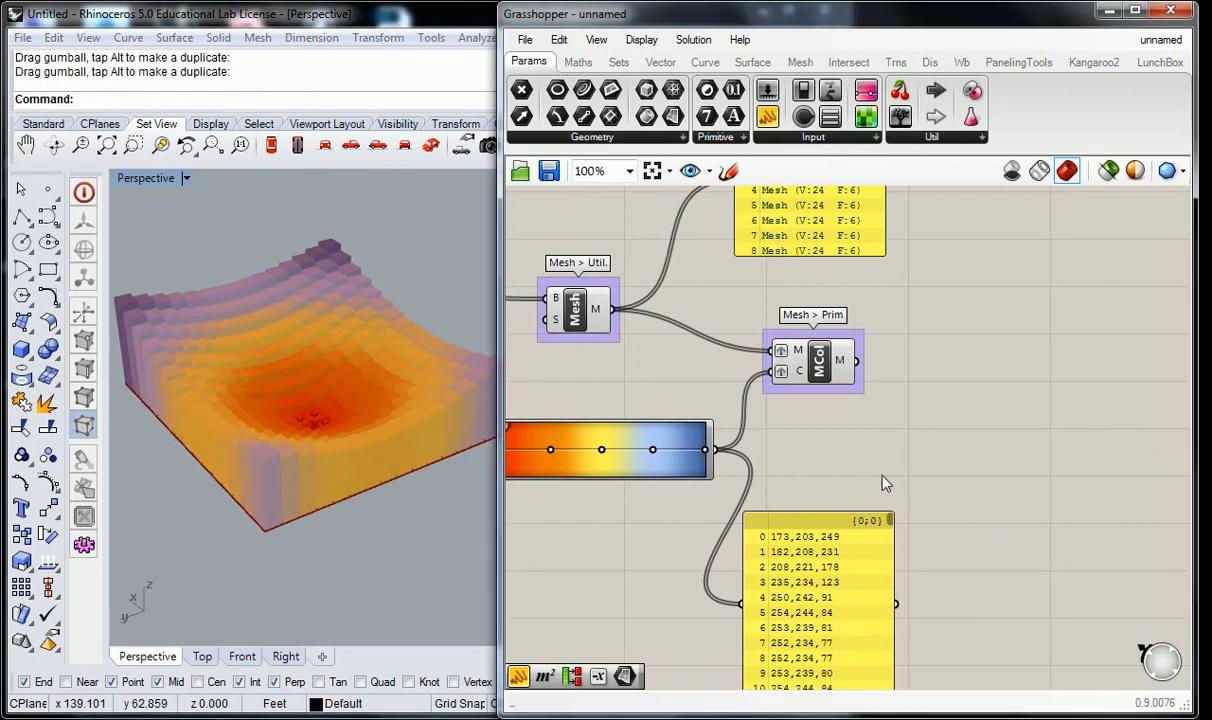
left_click_drag(500, 330, 581, 366)
right_click_drag(480, 340, 398, 318)
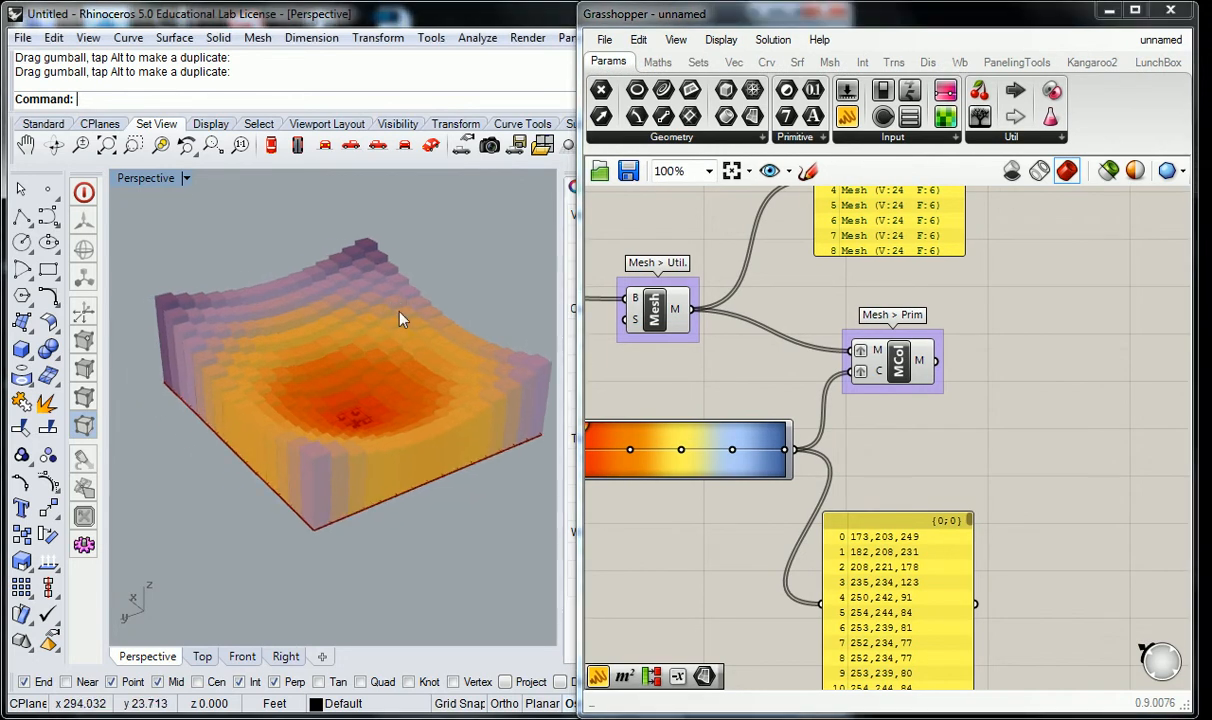